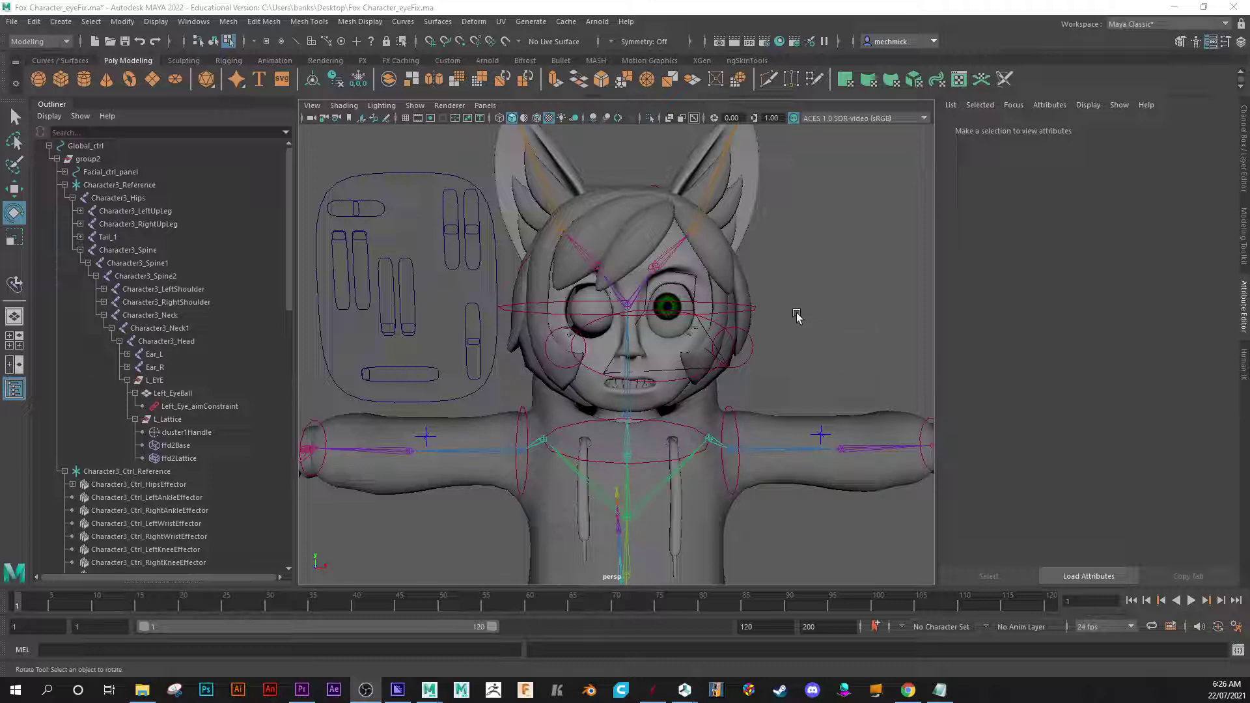
# Zoom and orbit in close on the fox's eyes
pyautogui.keyDown('alt'); pyautogui.moveTo(795, 315); pyautogui.dragTo(884, 402, button='right'); pyautogui.keyUp('alt')
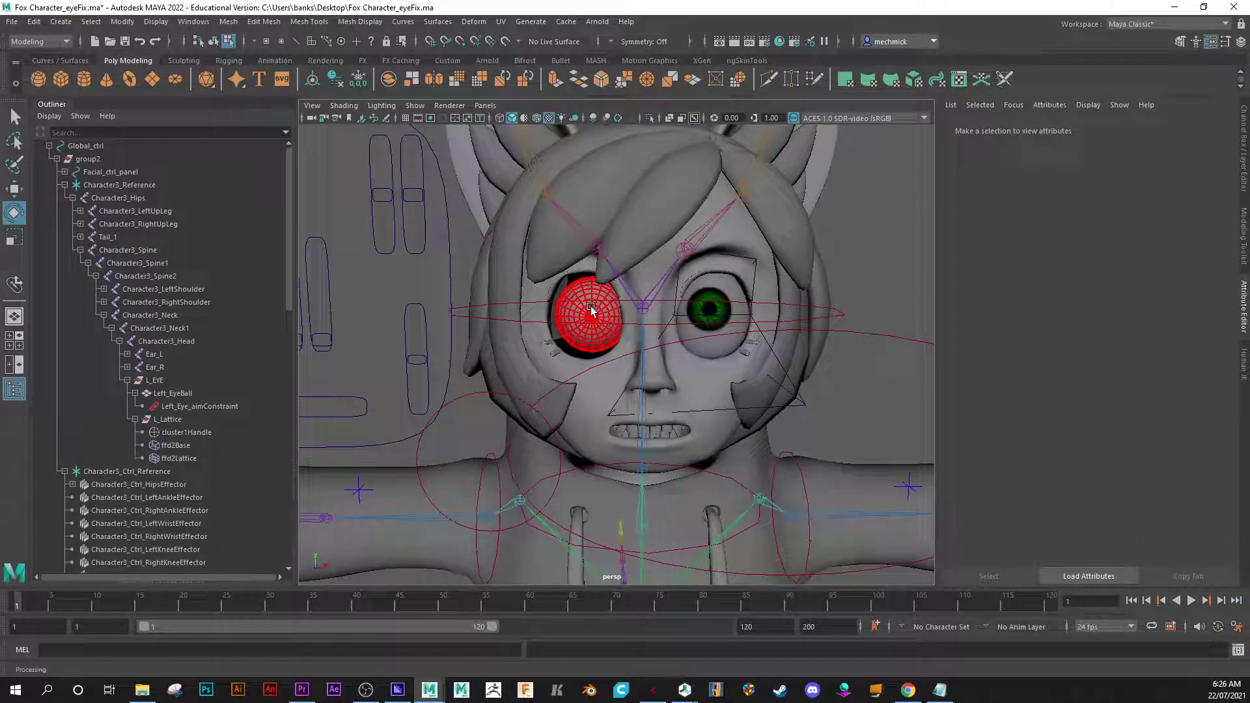
pyautogui.keyDown('alt'); pyautogui.moveTo(552, 333); pyautogui.dragTo(510, 357); pyautogui.keyUp('alt')
pyautogui.scroll(5, 795, 483)
pyautogui.keyDown('alt'); pyautogui.moveTo(795, 482); pyautogui.dragTo(712, 429); pyautogui.keyUp('alt')
pyautogui.scroll(6, 712, 428)
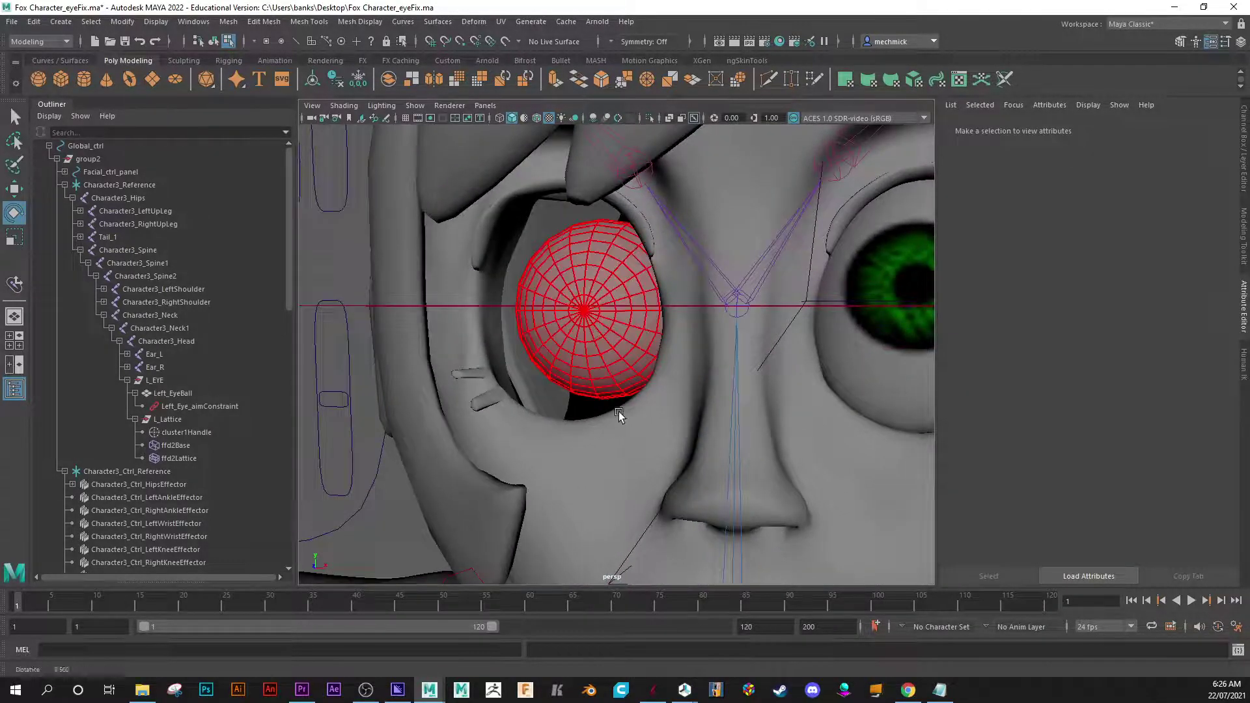
pyautogui.scroll(-10, 618, 414)
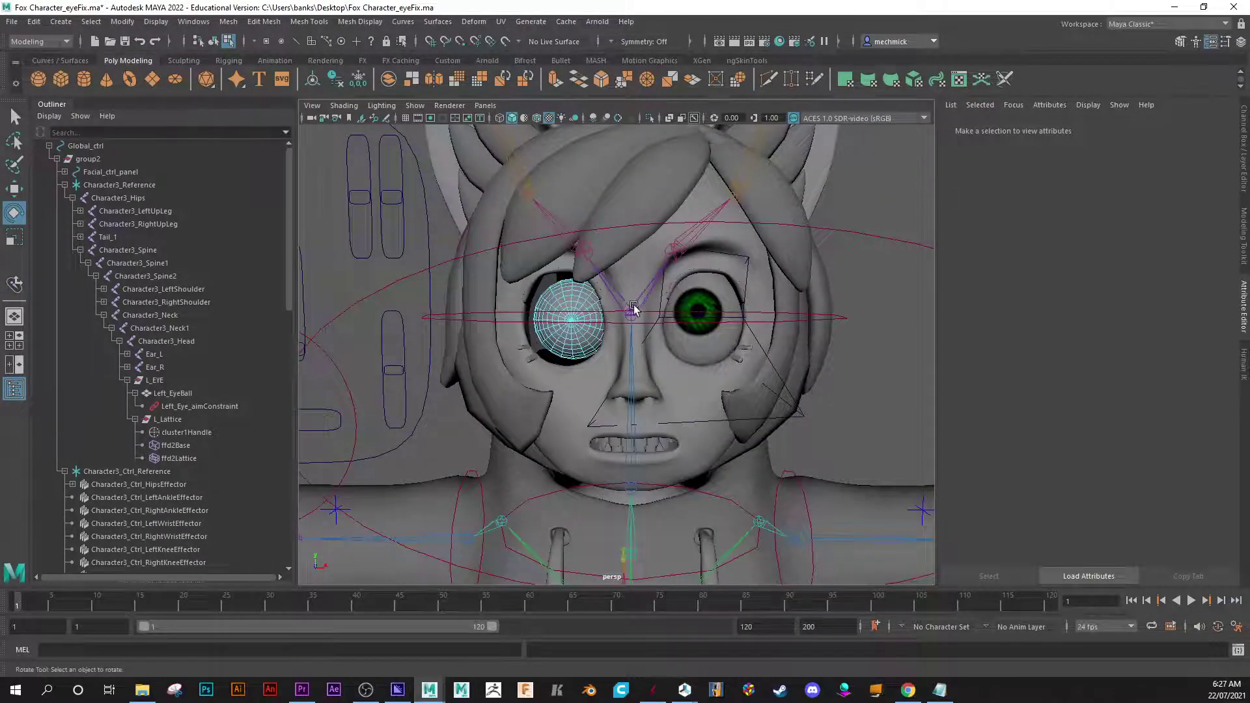
# Try a soft-selected vertex pull under the eye socket, undo it, and return to object mode
pyautogui.rightClick(563, 374)
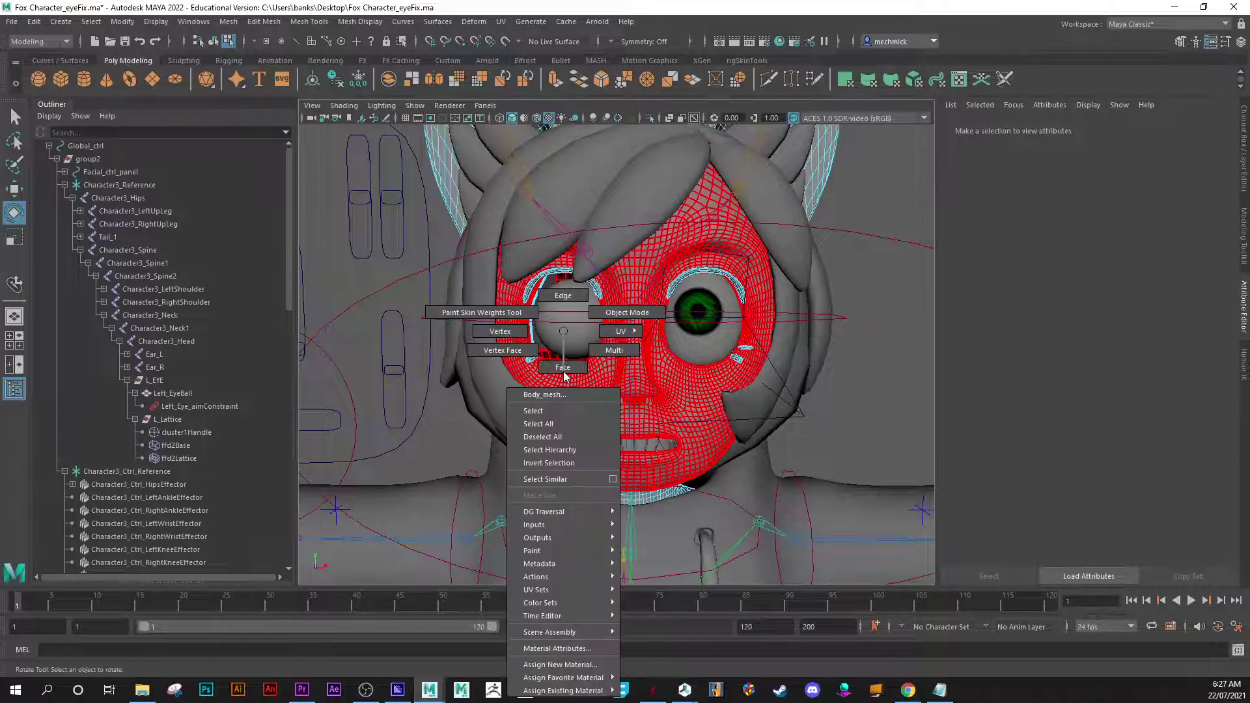
pyautogui.click(501, 350)
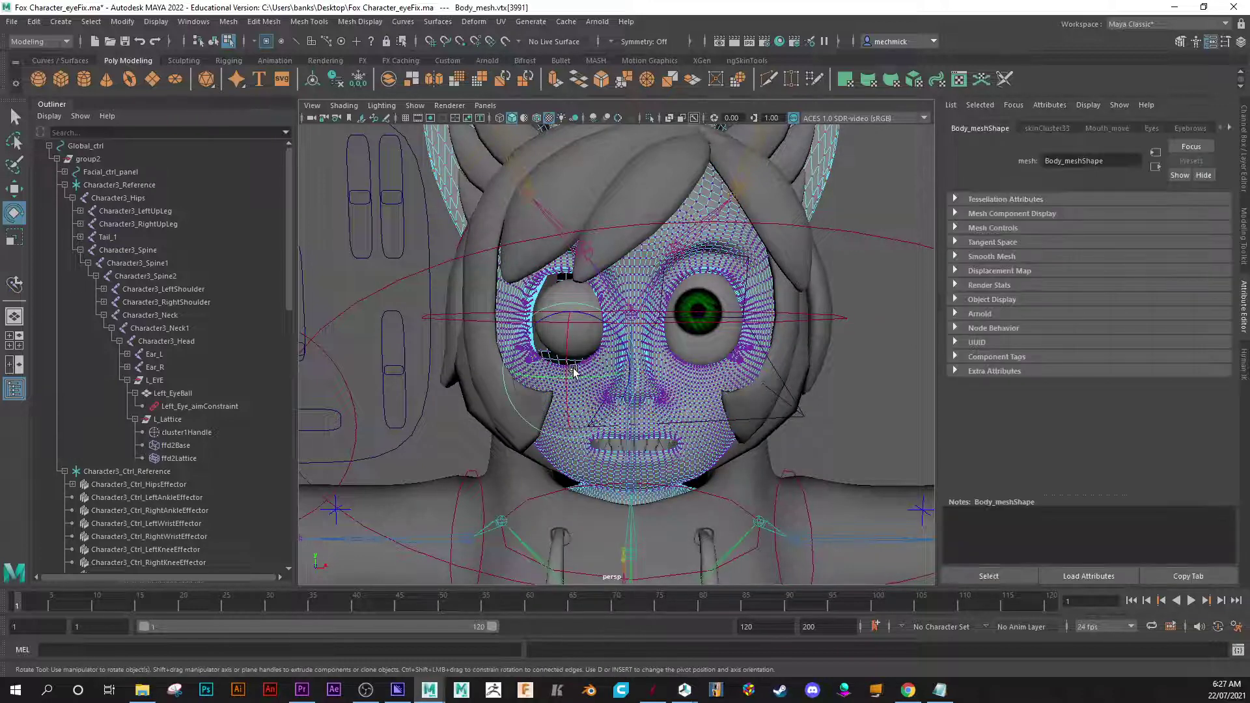
pyautogui.press('b')
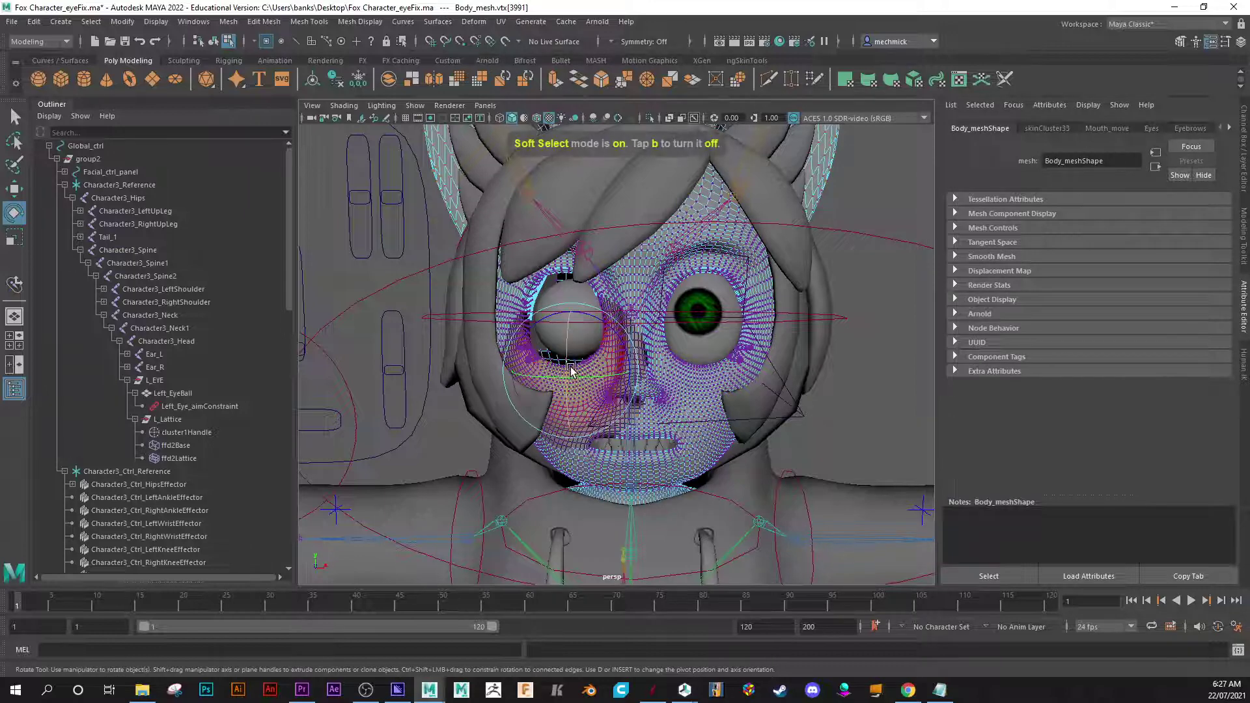
pyautogui.press('w')
pyautogui.moveTo(571, 305); pyautogui.dragTo(565, 362)
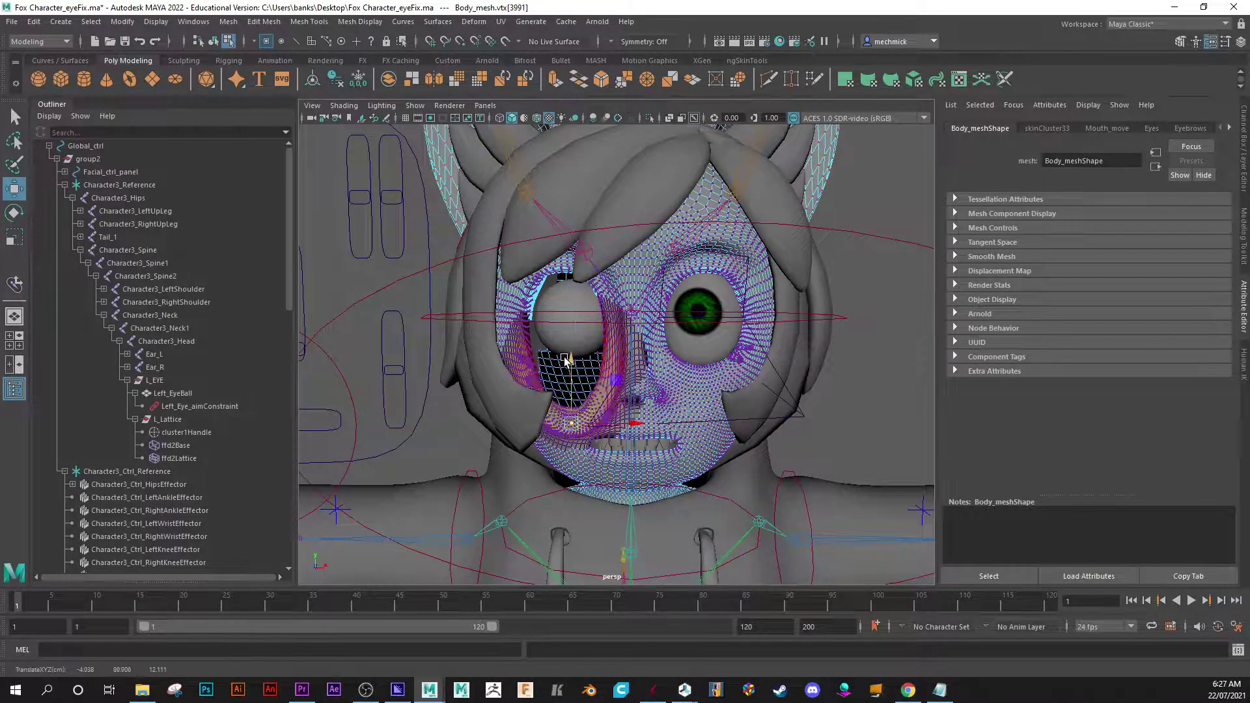
pyautogui.hotkey('ctrl', 'z')
pyautogui.moveTo(554, 378); pyautogui.dragTo(536, 410, button='right')
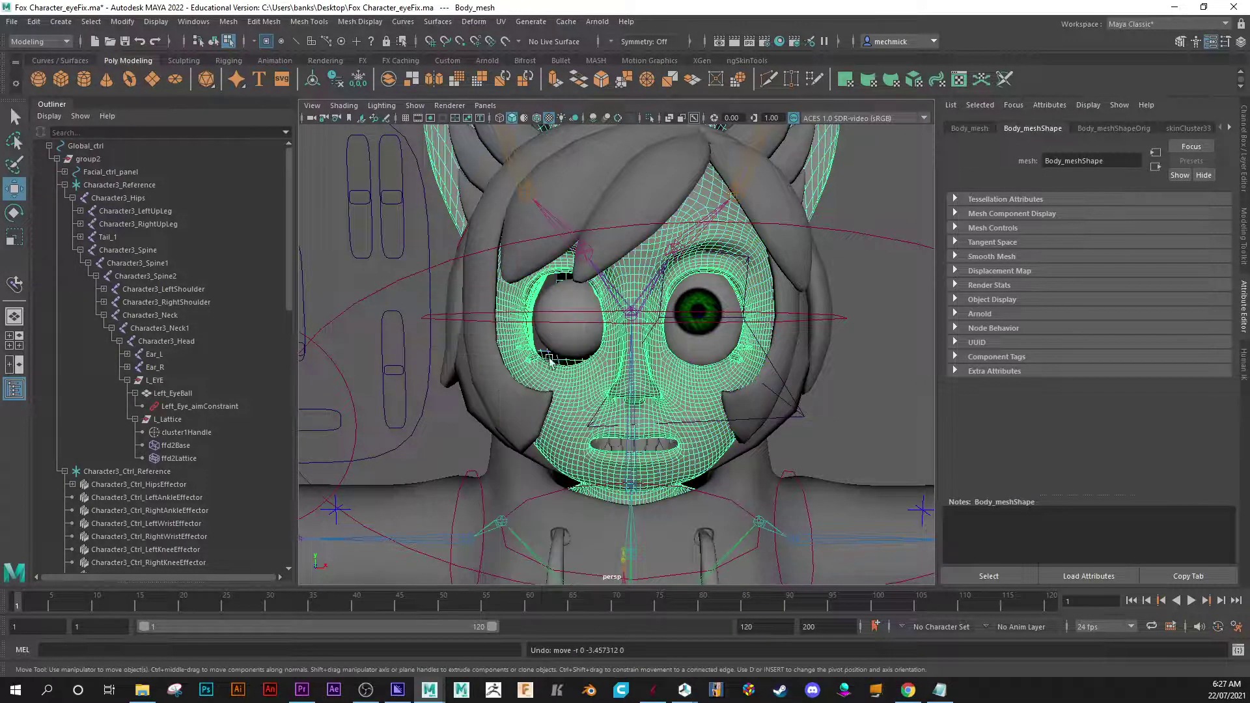
# Scale the pSphere1 eyeball unevenly and push it back into the socket along Z
pyautogui.rightClick(572, 319)
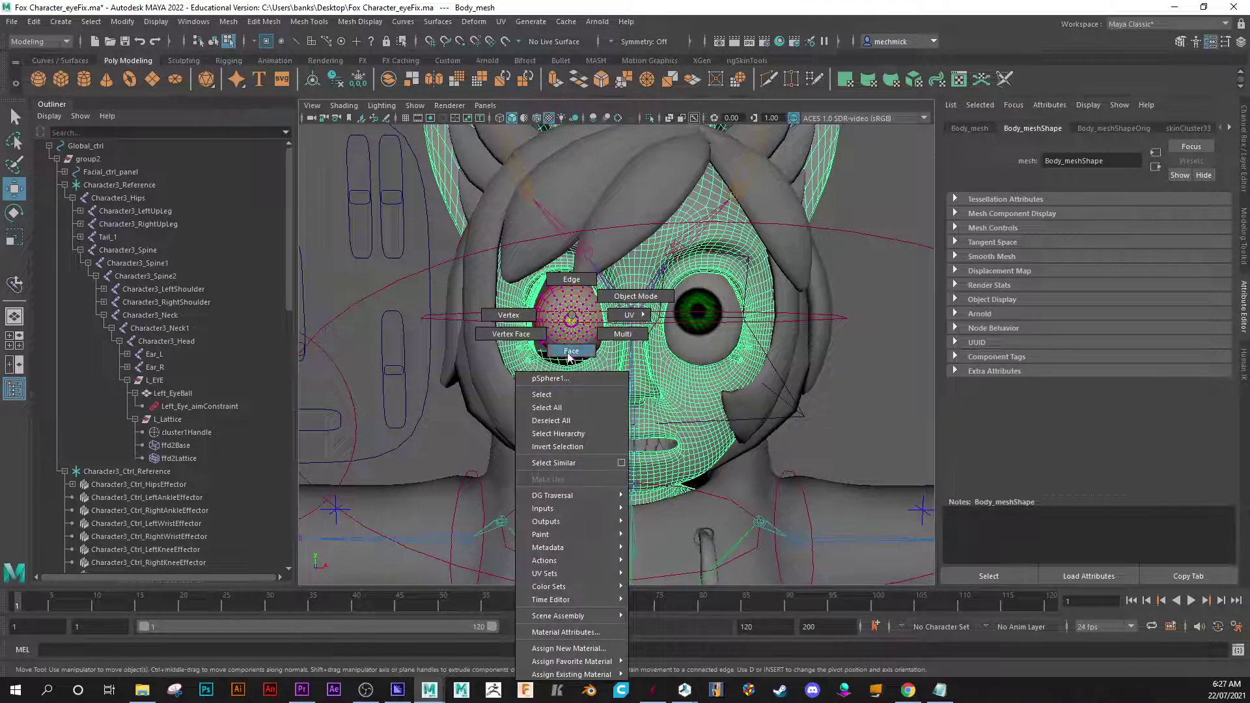
pyautogui.click(572, 325)
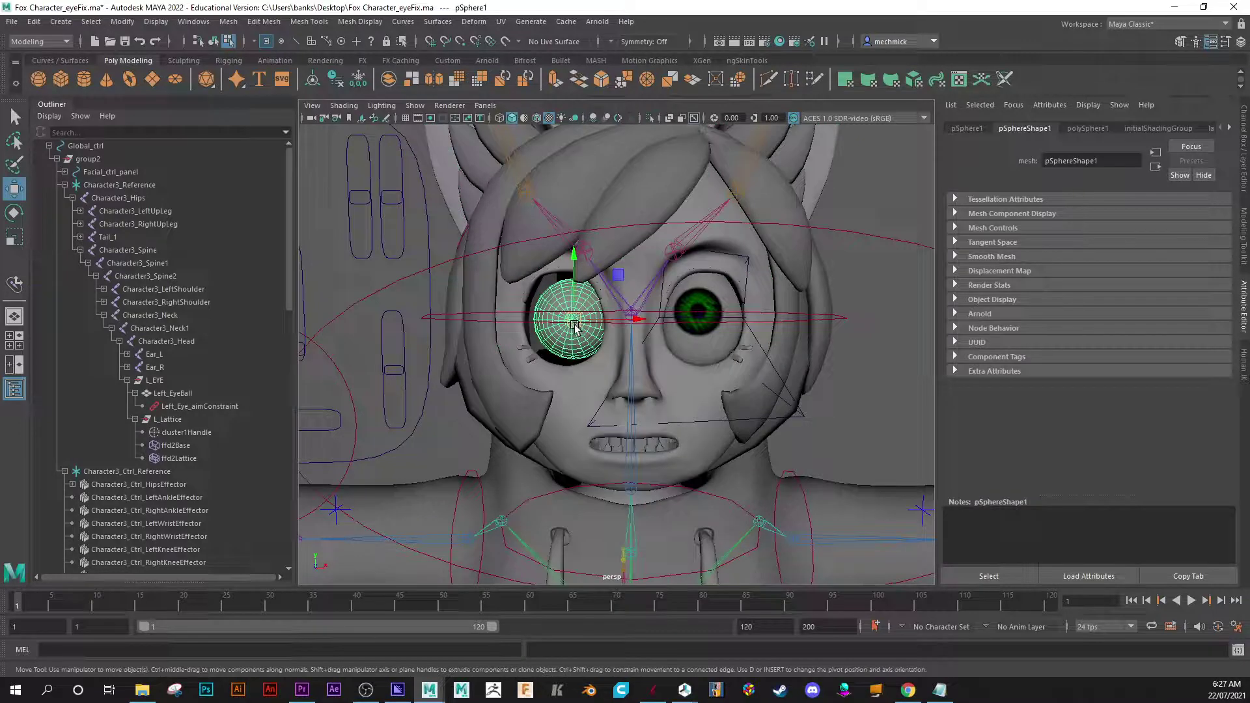
pyautogui.press('r')
pyautogui.moveTo(574, 381); pyautogui.dragTo(572, 407)
pyautogui.keyDown('alt'); pyautogui.moveTo(586, 352); pyautogui.dragTo(504, 359); pyautogui.keyUp('alt')
pyautogui.press('w')
pyautogui.moveTo(654, 319); pyautogui.dragTo(575, 371)
# Rotate the eyeball to align with the socket and stretch it longer, undoing the final rotation
pyautogui.press('e')
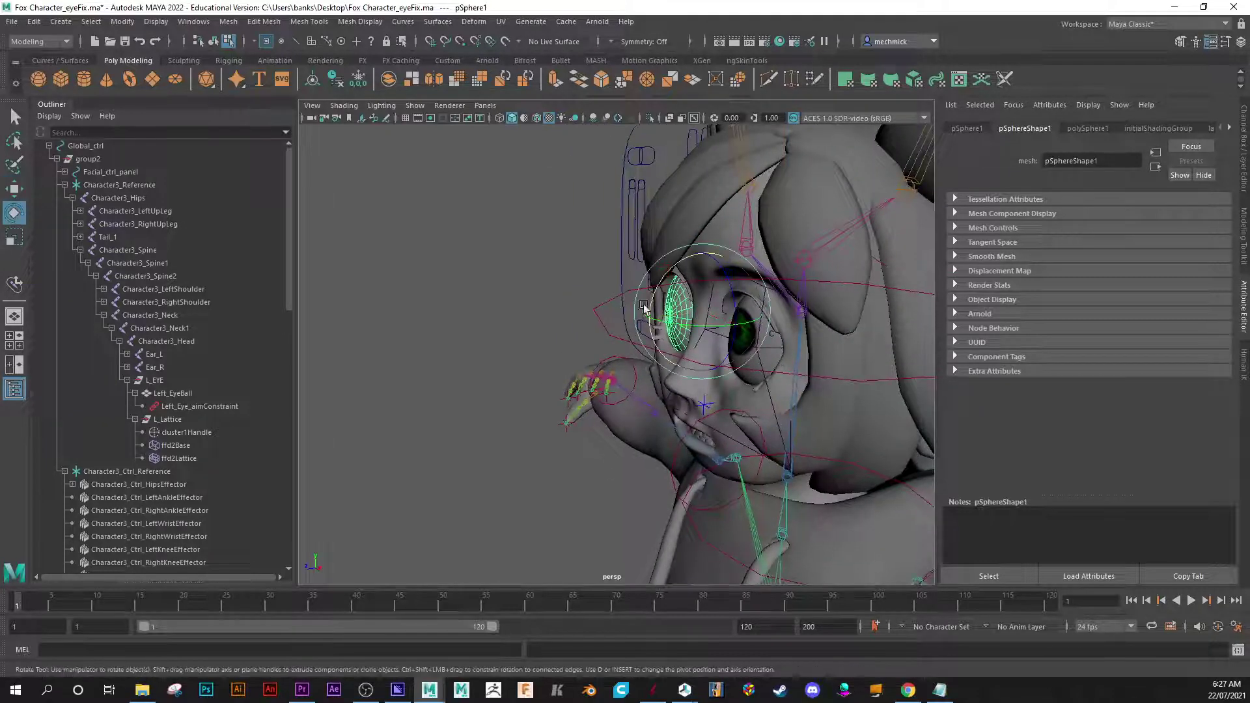
pyautogui.moveTo(639, 320); pyautogui.dragTo(677, 319)
pyautogui.press('r')
pyautogui.moveTo(607, 366); pyautogui.dragTo(551, 345)
pyautogui.press('e')
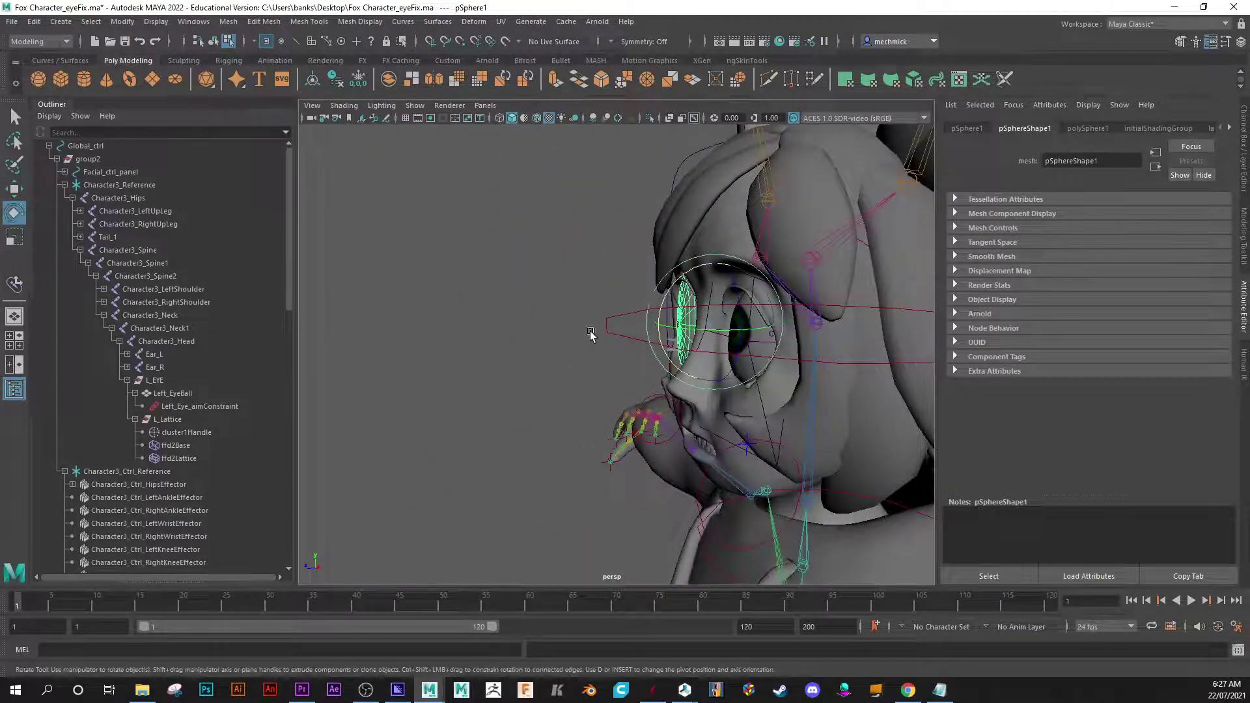
pyautogui.moveTo(678, 286); pyautogui.dragTo(706, 319)
pyautogui.hotkey('ctrl', 'z')
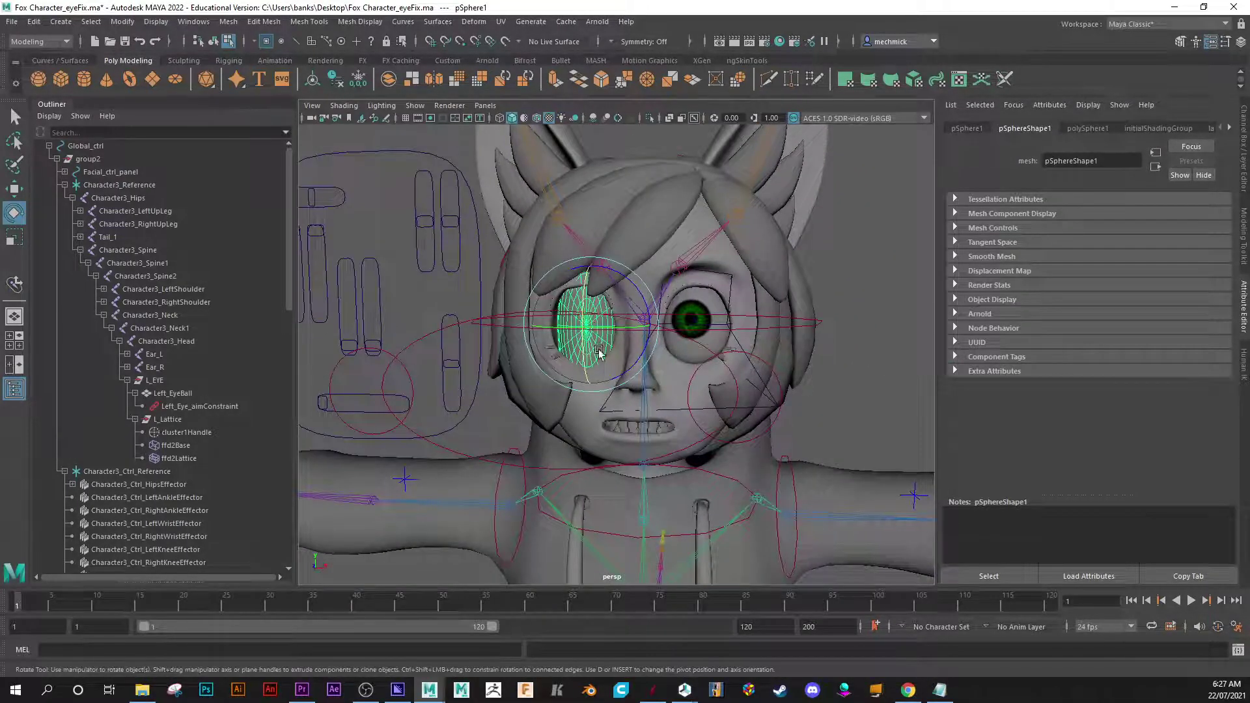
pyautogui.click(574, 302)
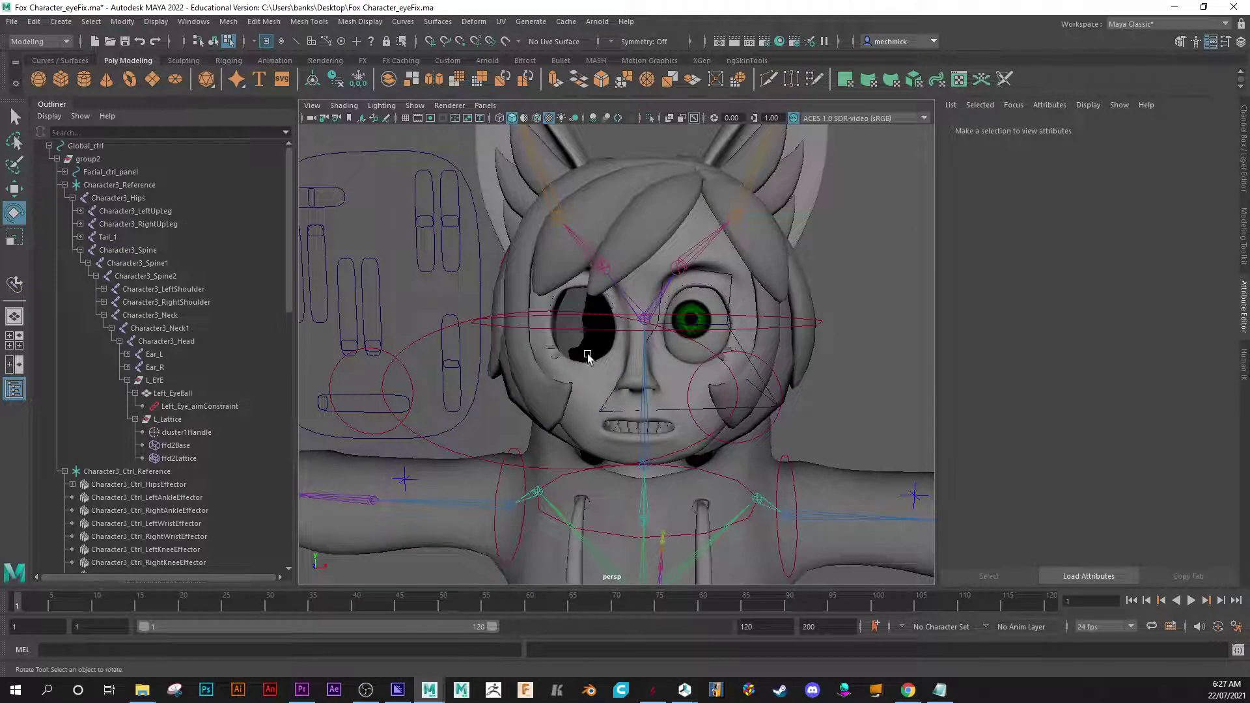
pyautogui.keyDown('alt'); pyautogui.moveTo(587, 353); pyautogui.dragTo(636, 390, button='right'); pyautogui.keyUp('alt')
pyautogui.keyDown('alt'); pyautogui.moveTo(636, 390); pyautogui.dragTo(642, 389); pyautogui.keyUp('alt')
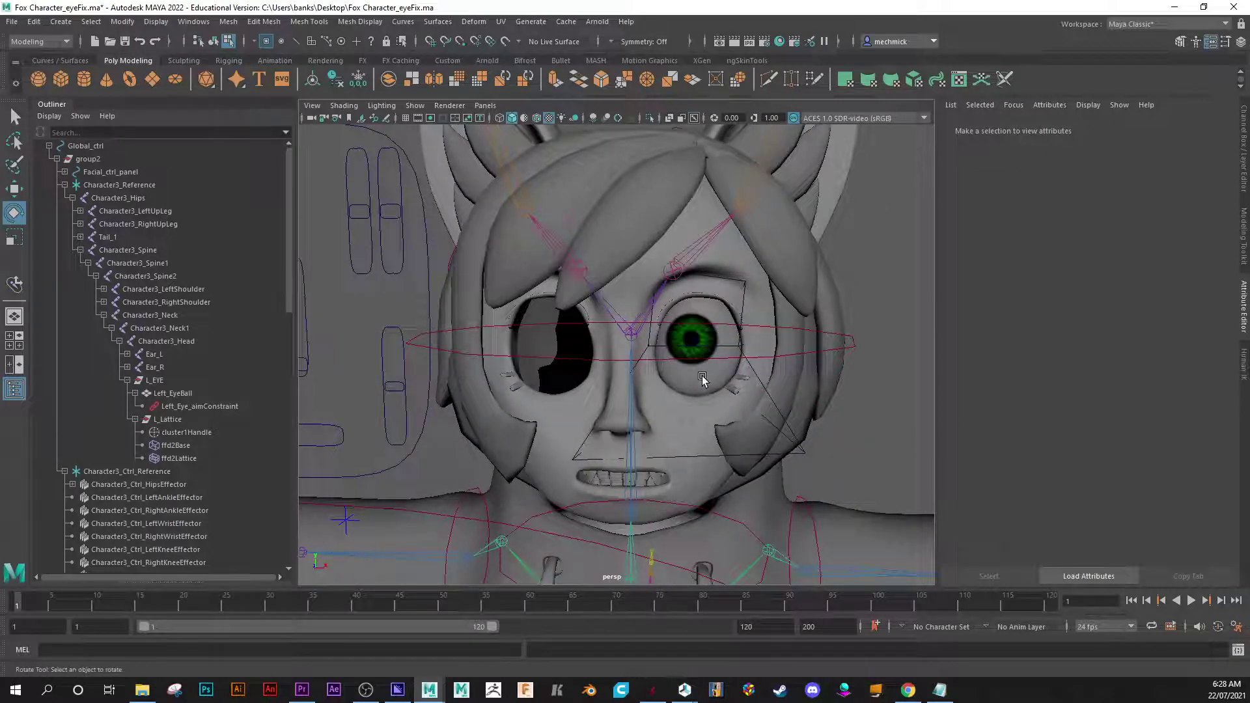
pyautogui.press('F9')
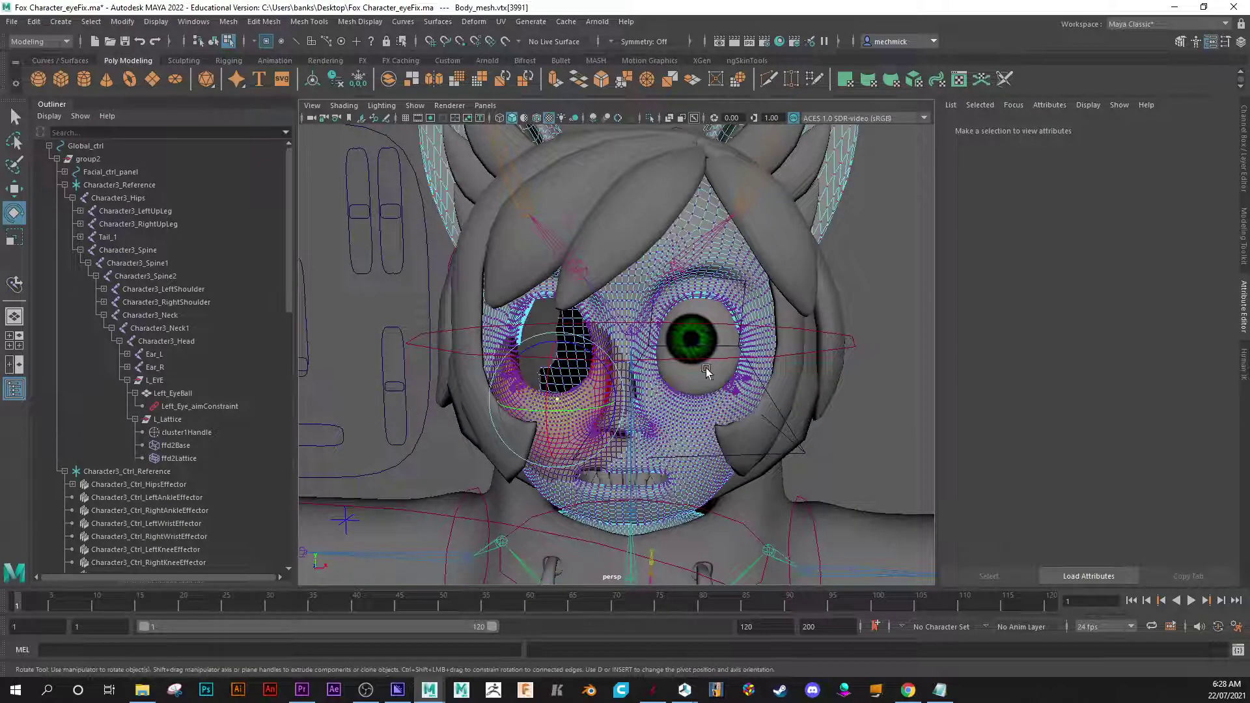
pyautogui.press('F8')
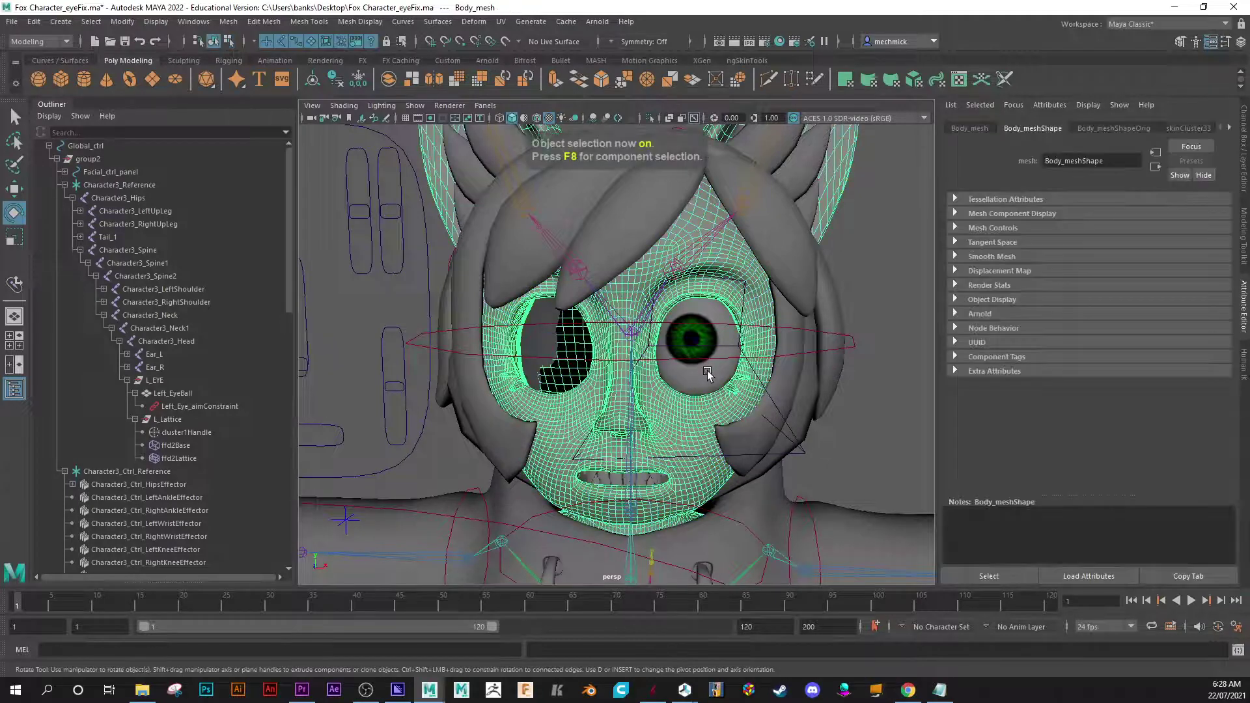
pyautogui.click(698, 377)
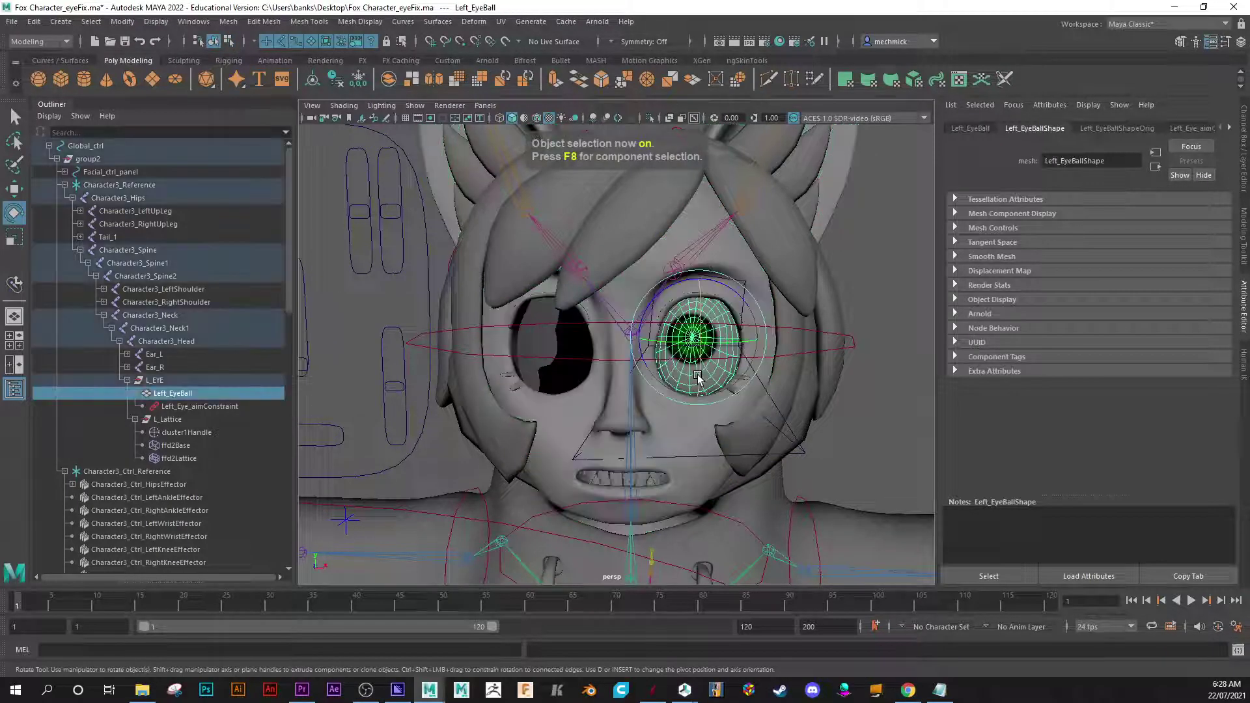
pyautogui.keyDown('alt'); pyautogui.moveTo(692, 373); pyautogui.dragTo(757, 366); pyautogui.keyUp('alt')
pyautogui.click(688, 343)
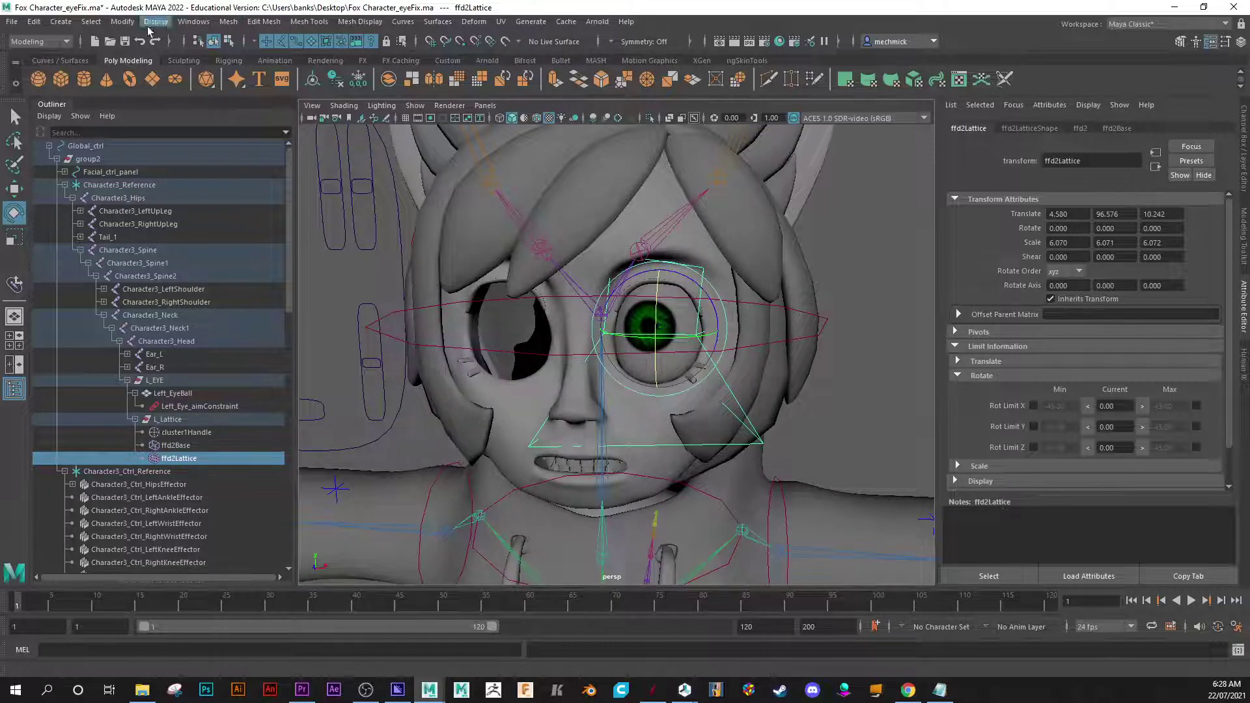
# Keep the Modeling menu set and close the Lattice options without creating a lattice
pyautogui.click(45, 41)
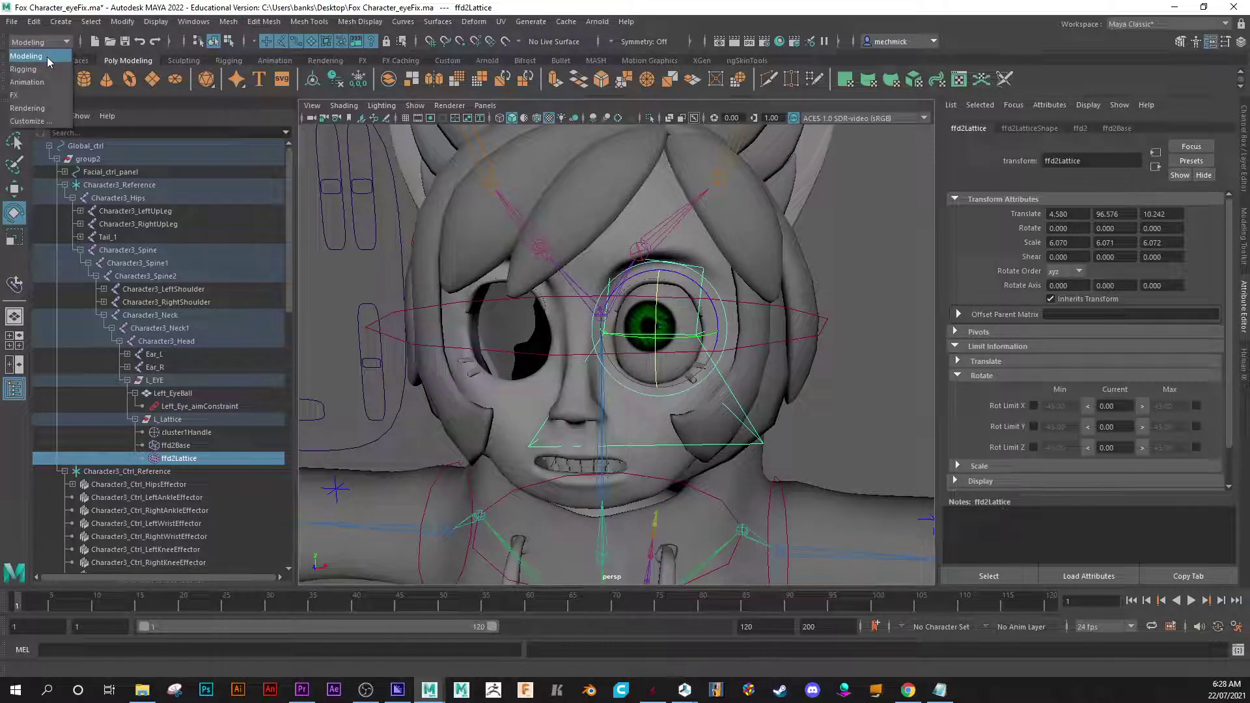
pyautogui.click(48, 58)
pyautogui.click(470, 22)
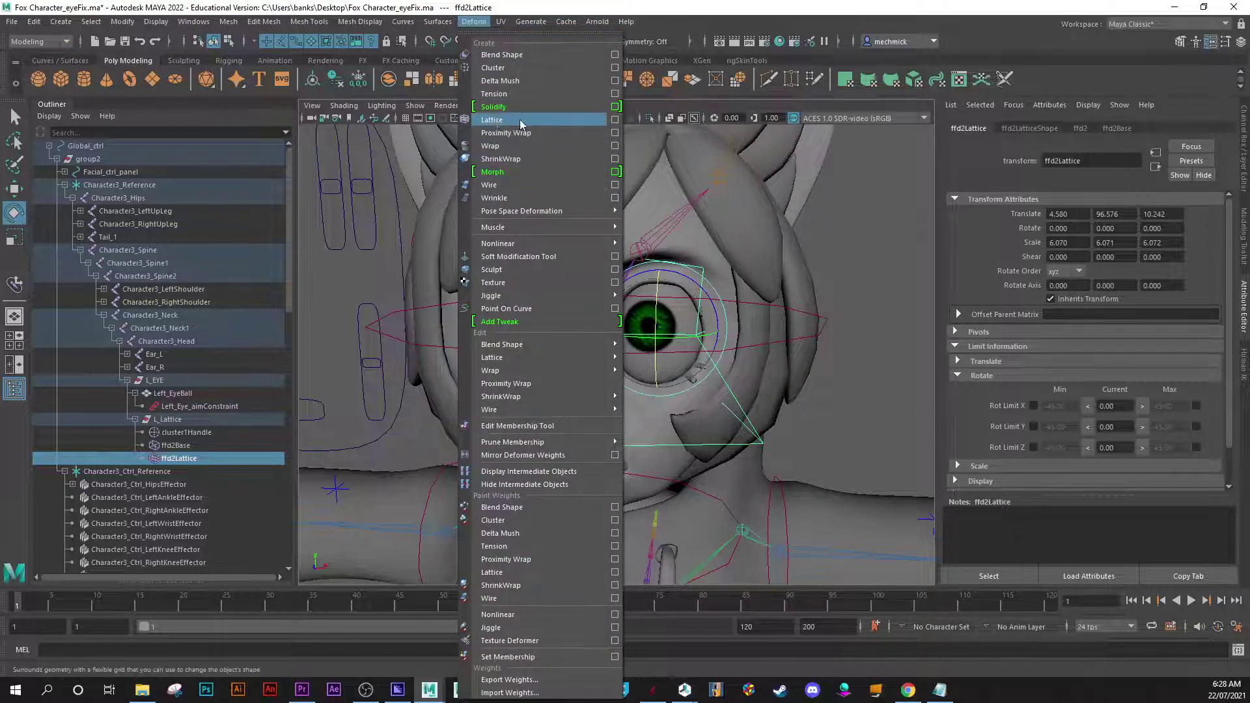
pyautogui.click(614, 119)
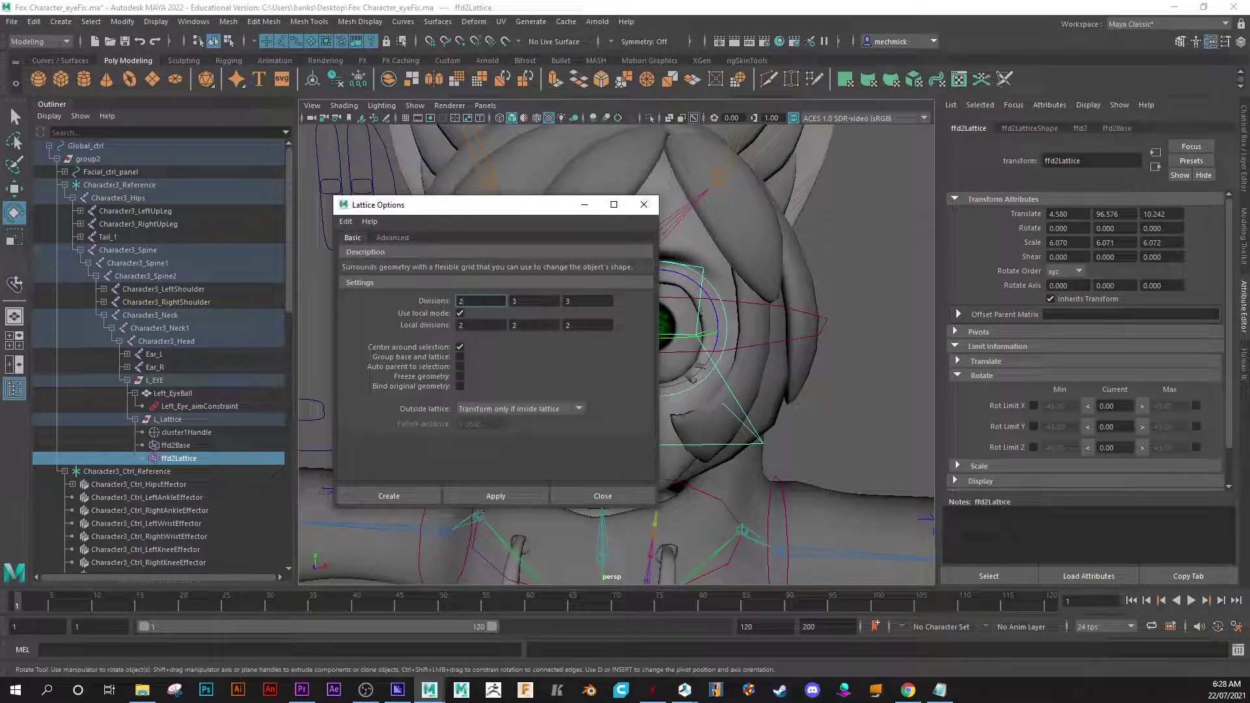
pyautogui.click(644, 204)
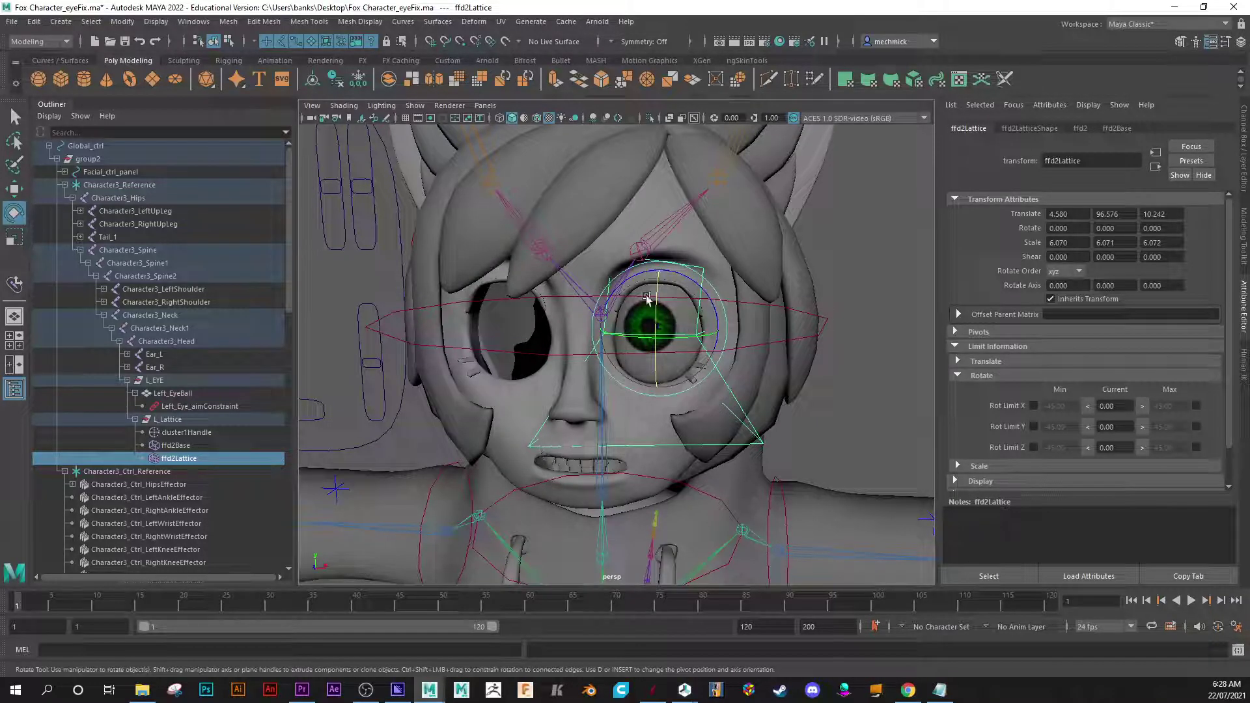
# Pick the lattice's lower-left point, undo its last move, check by orbiting, and clear the selection
pyautogui.moveTo(538, 369); pyautogui.dragTo(527, 337, button='right')
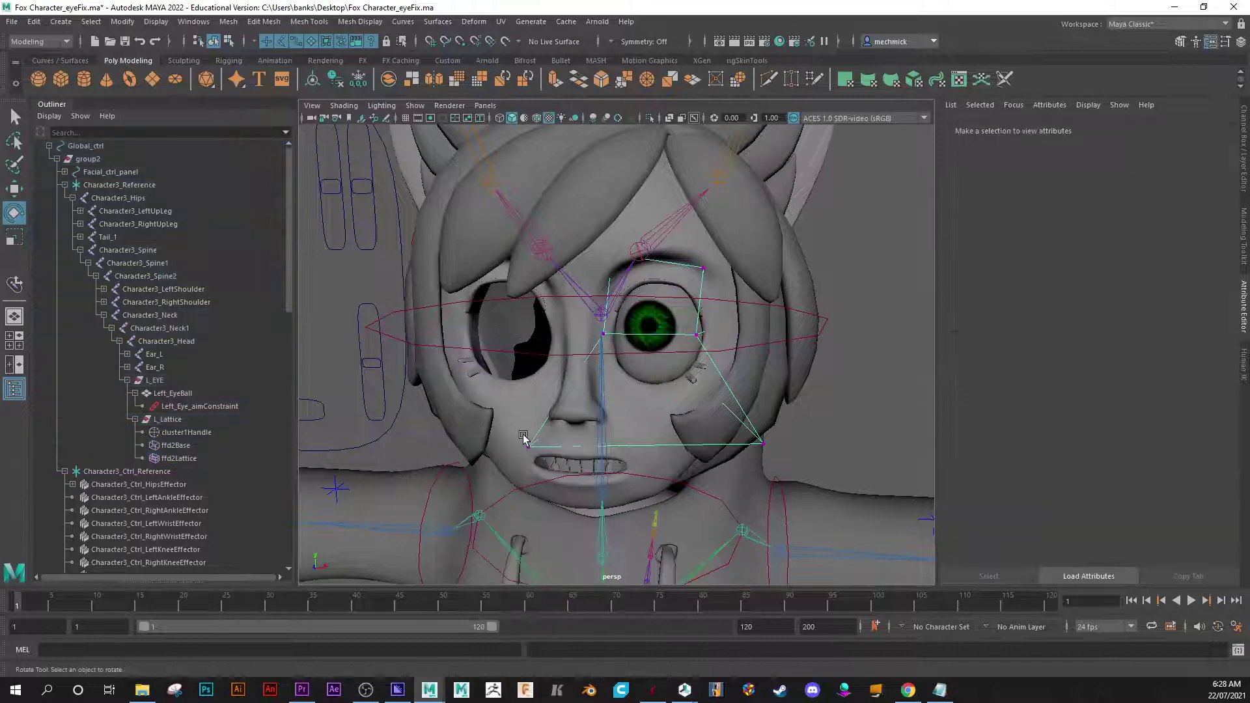
pyautogui.moveTo(525, 441); pyautogui.dragTo(544, 472)
pyautogui.press('w')
pyautogui.hotkey('ctrl', 'z')
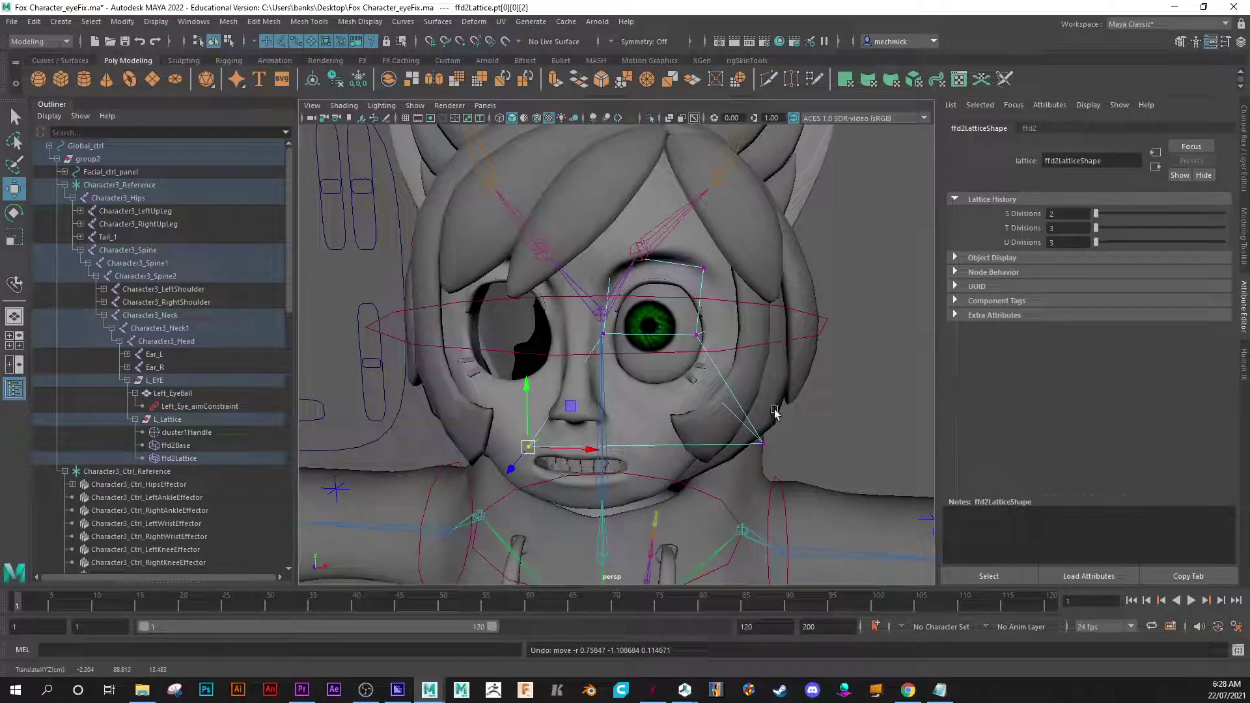
pyautogui.keyDown('alt'); pyautogui.moveTo(749, 394); pyautogui.dragTo(728, 375); pyautogui.keyUp('alt')
pyautogui.click(842, 352)
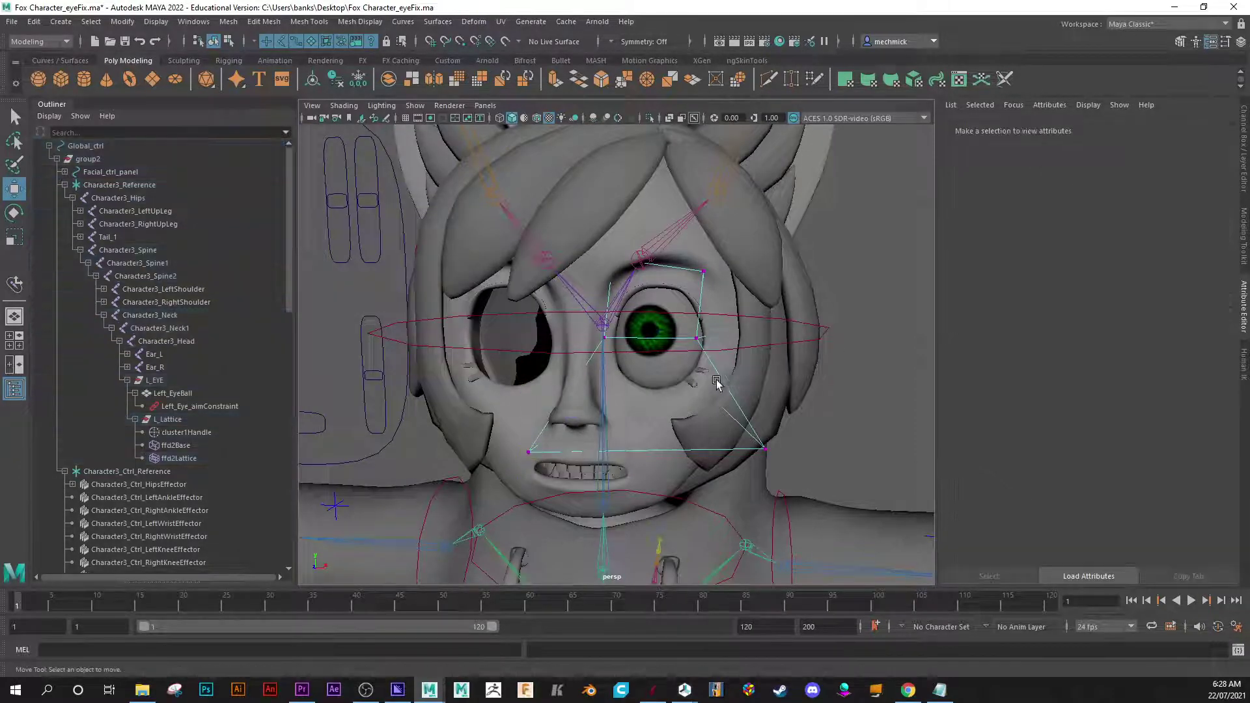
# Move Eye_ctrl onto the face at translate 2.526, -97.370, -4.923 so the eyeballs follow
pyautogui.moveTo(677, 331); pyautogui.dragTo(657, 412, button='right')
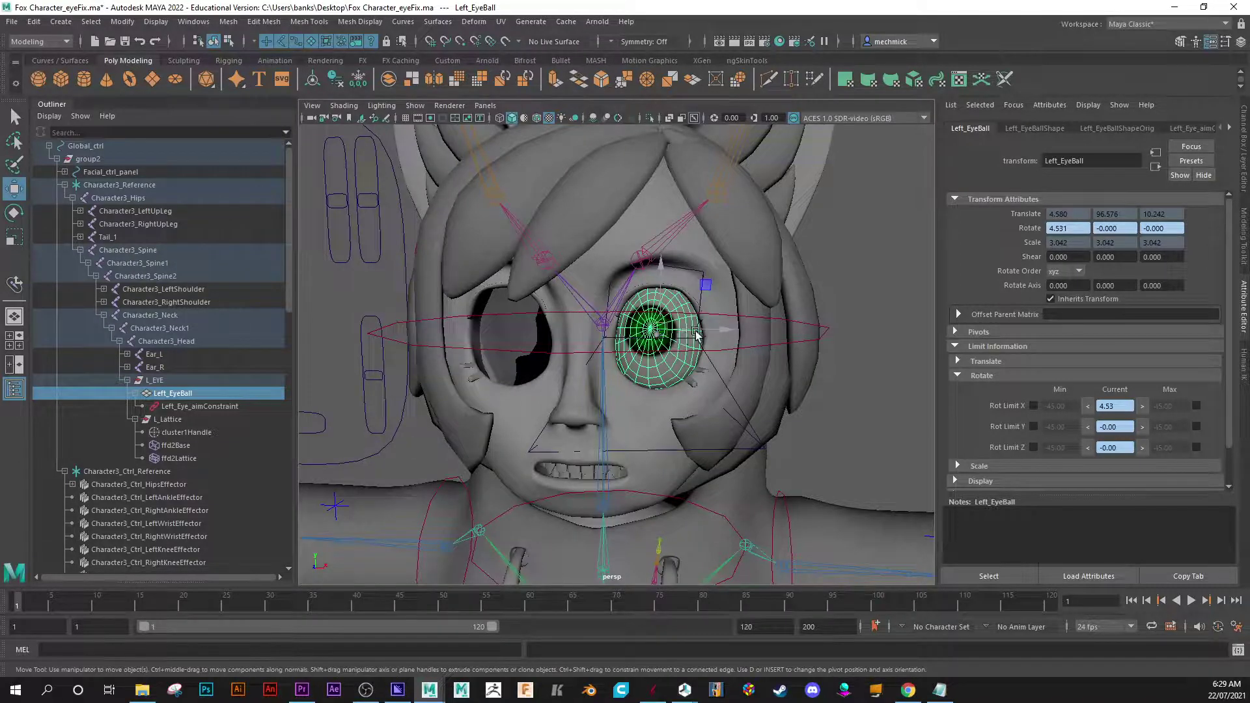
pyautogui.moveTo(679, 339)
pyautogui.keyDown('alt'); pyautogui.mouseDown()
pyautogui.moveTo(589, 338)
pyautogui.moveTo(694, 339)
pyautogui.mouseUp(); pyautogui.keyUp('alt')
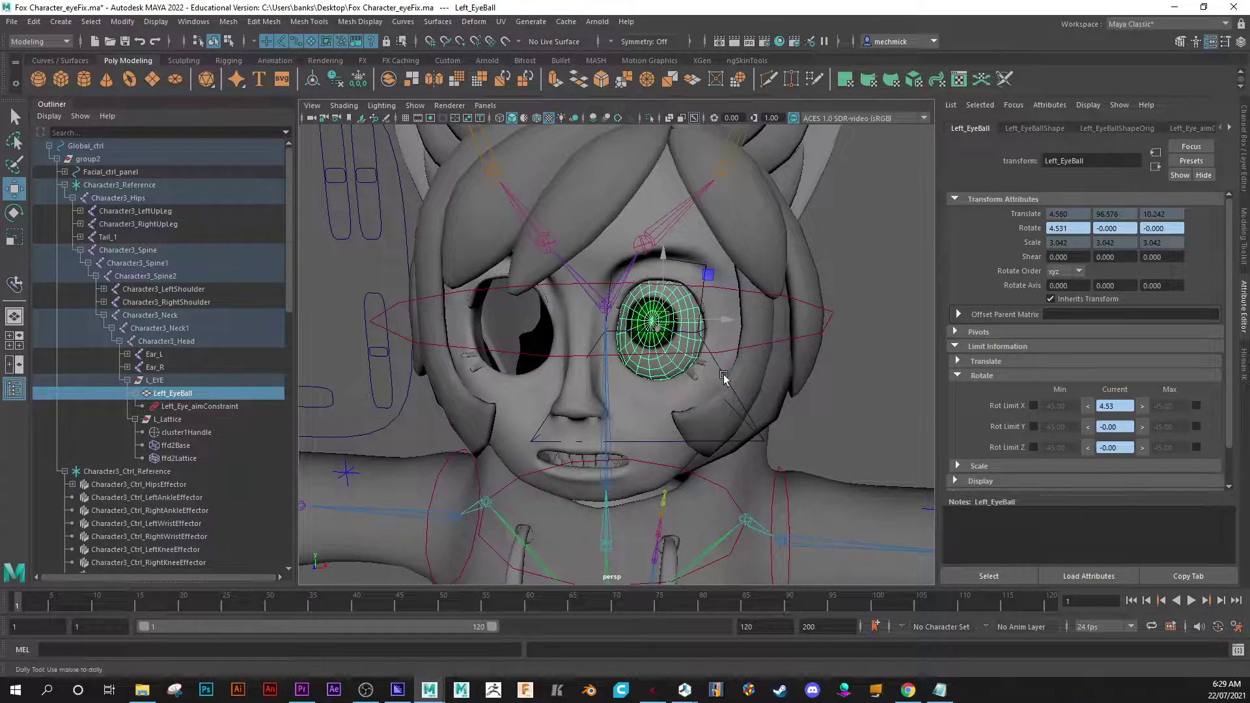
pyautogui.keyDown('alt'); pyautogui.moveTo(693, 355); pyautogui.dragTo(748, 404, button='right'); pyautogui.keyUp('alt')
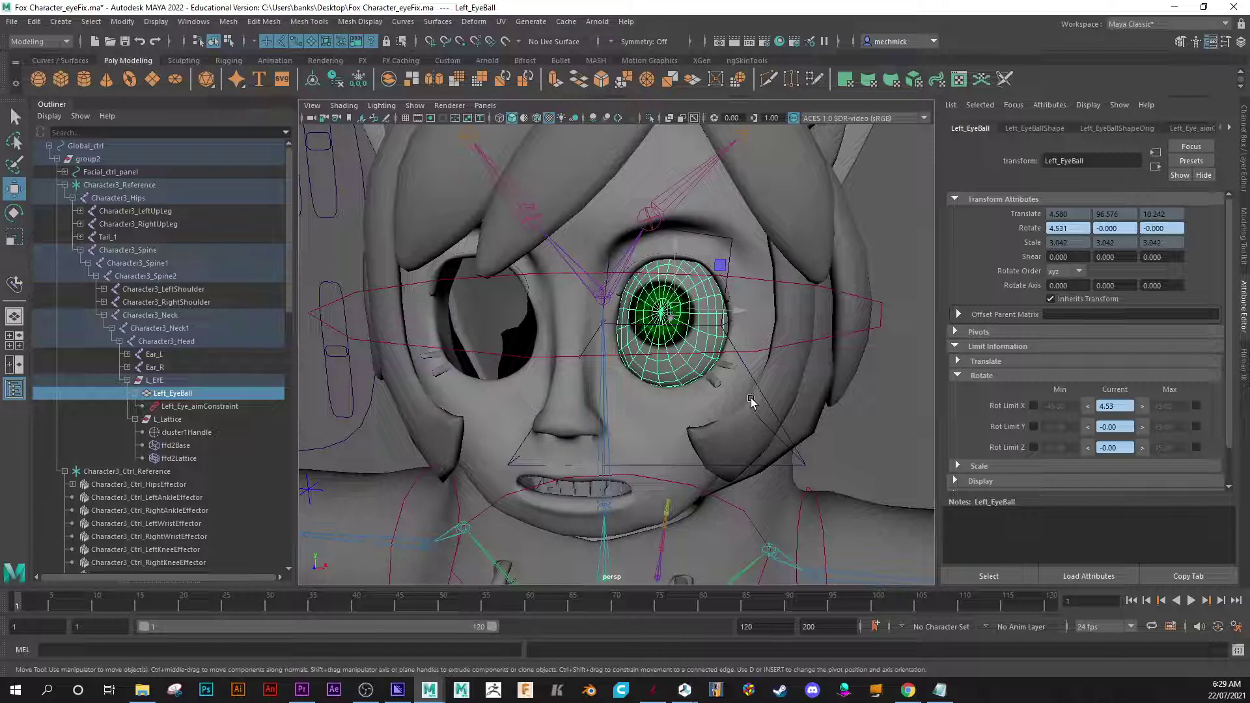
pyautogui.keyDown('alt'); pyautogui.moveTo(856, 425); pyautogui.dragTo(486, 354); pyautogui.keyUp('alt')
pyautogui.click(519, 359)
pyautogui.keyDown('alt'); pyautogui.moveTo(485, 354); pyautogui.dragTo(604, 449, button='right'); pyautogui.keyUp('alt')
pyautogui.keyDown('alt'); pyautogui.moveTo(604, 449); pyautogui.dragTo(519, 433); pyautogui.keyUp('alt')
pyautogui.moveTo(492, 369); pyautogui.dragTo(620, 330)
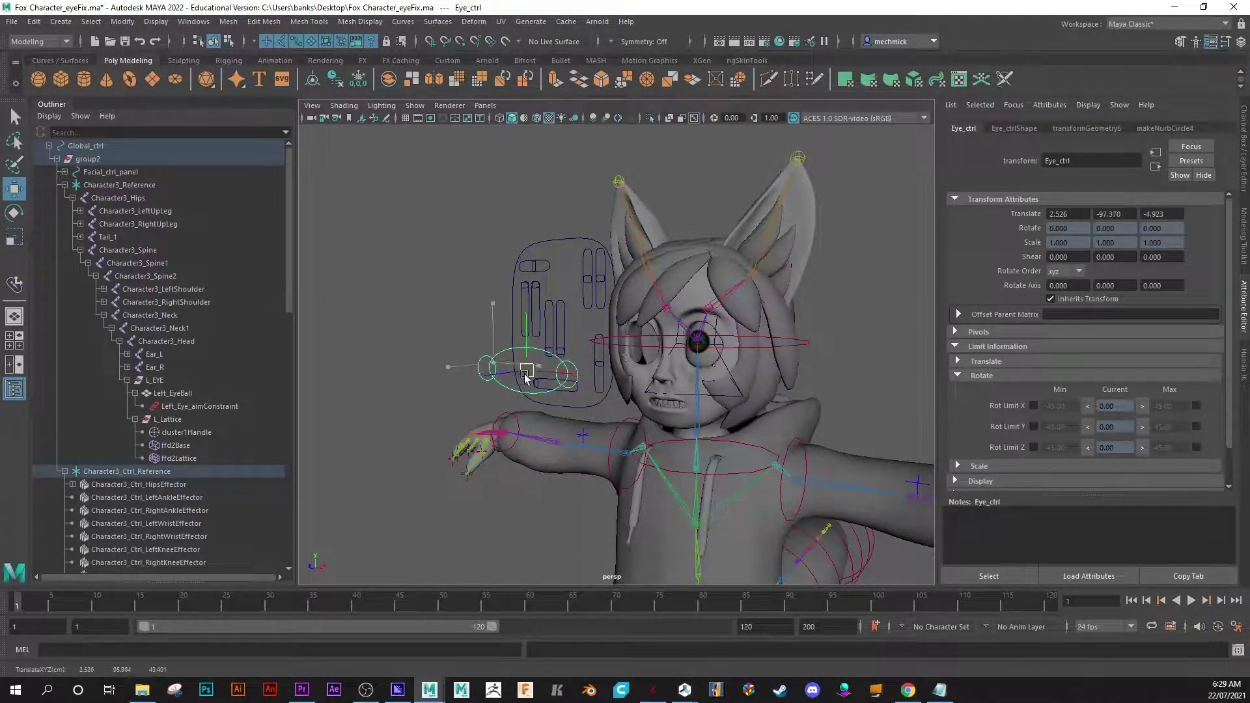
# Move Eye_ctrl beside and below the head, then undo both moves
pyautogui.keyDown('alt'); pyautogui.moveTo(748, 456); pyautogui.dragTo(716, 425, button='right'); pyautogui.keyUp('alt')
pyautogui.moveTo(400, 393); pyautogui.dragTo(739, 592)
pyautogui.hotkey('ctrl', 'z')
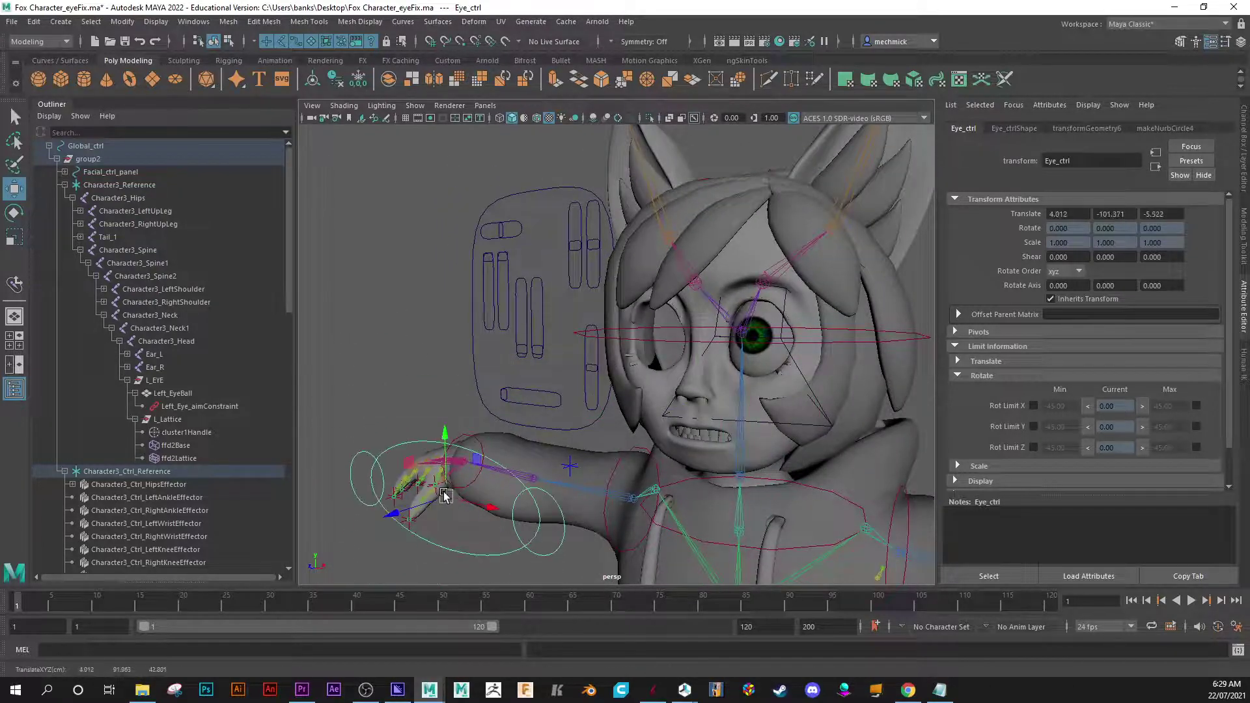
pyautogui.hotkey('ctrl', 'z')
# Select Left_EyeBall, now rotated 5.754, 4.251, 0.286 following Eye_ctrl
pyautogui.keyDown('alt'); pyautogui.moveTo(682, 522); pyautogui.dragTo(558, 474, button='right'); pyautogui.keyUp('alt')
pyautogui.keyDown('alt'); pyautogui.moveTo(558, 474); pyautogui.dragTo(496, 419); pyautogui.keyUp('alt')
pyautogui.keyDown('alt'); pyautogui.moveTo(497, 419); pyautogui.dragTo(624, 415, button='right'); pyautogui.keyUp('alt')
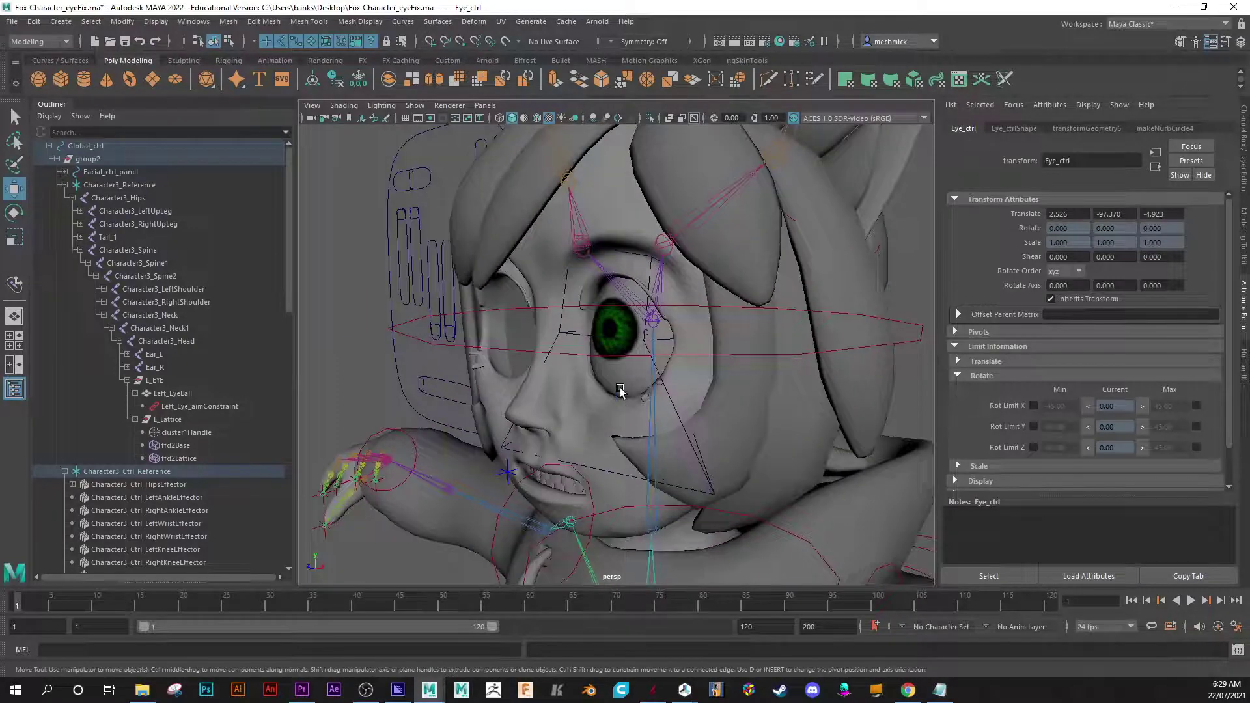
pyautogui.click(620, 390)
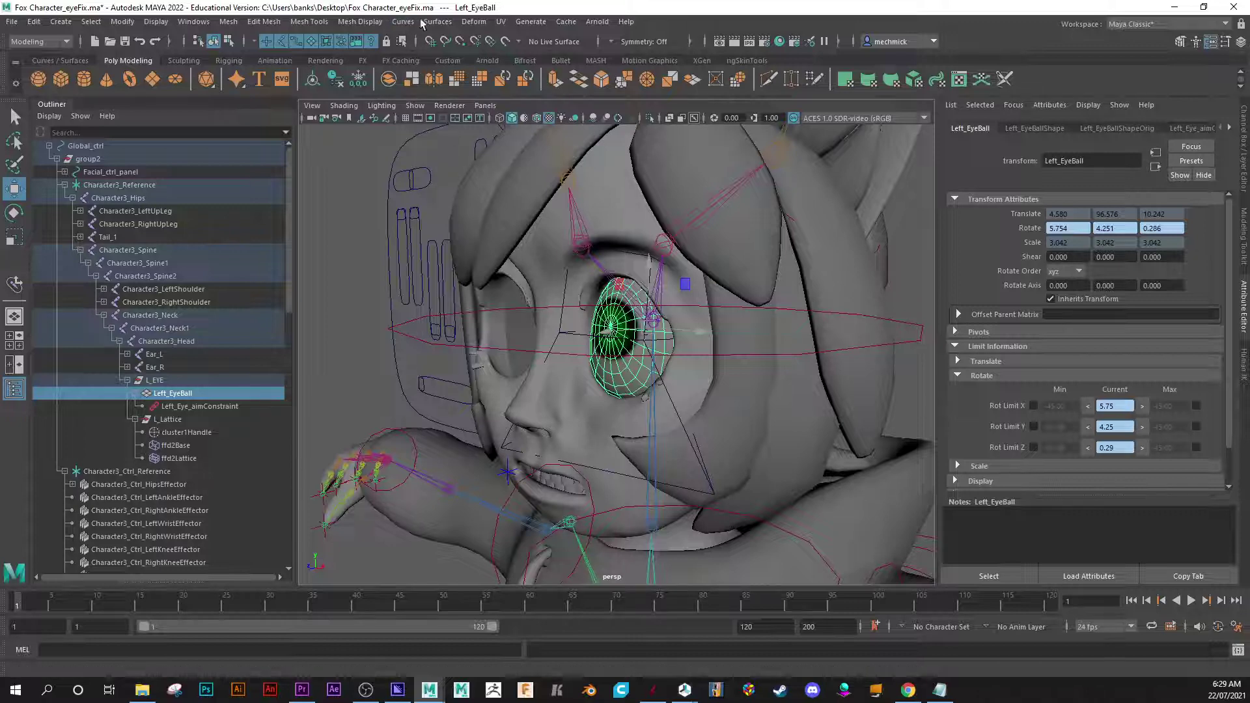
pyautogui.click(471, 23)
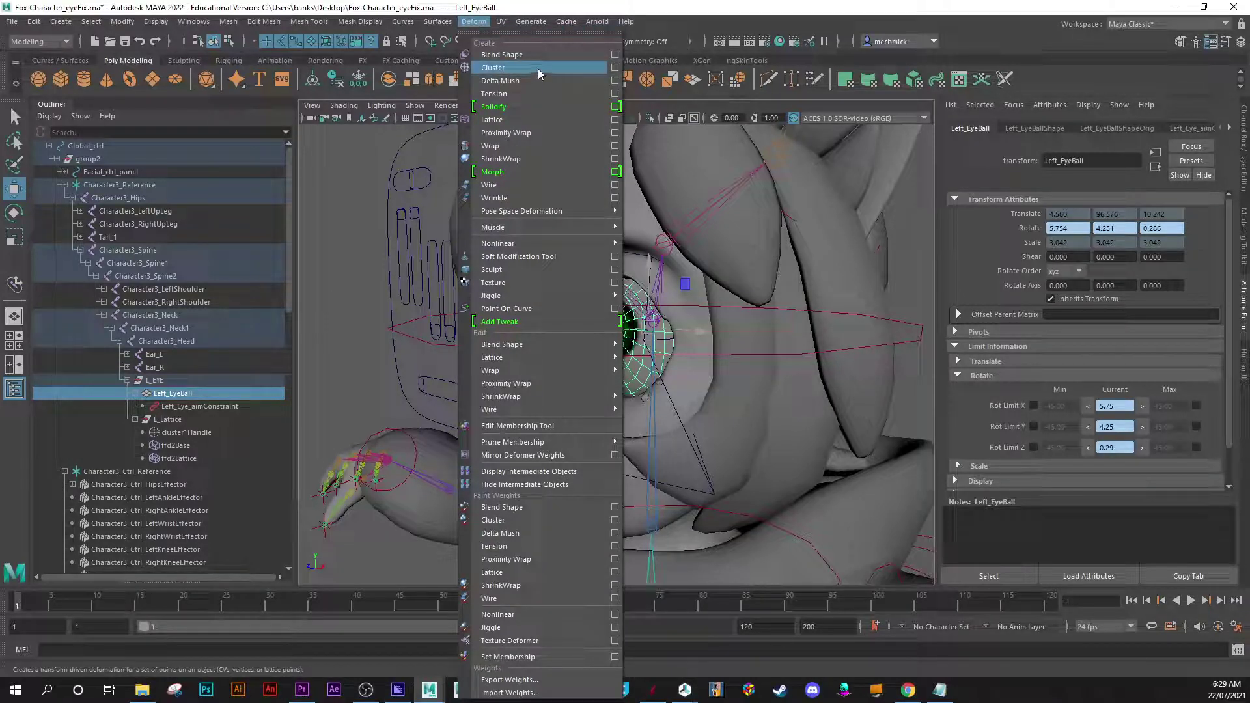
pyautogui.press('Escape')
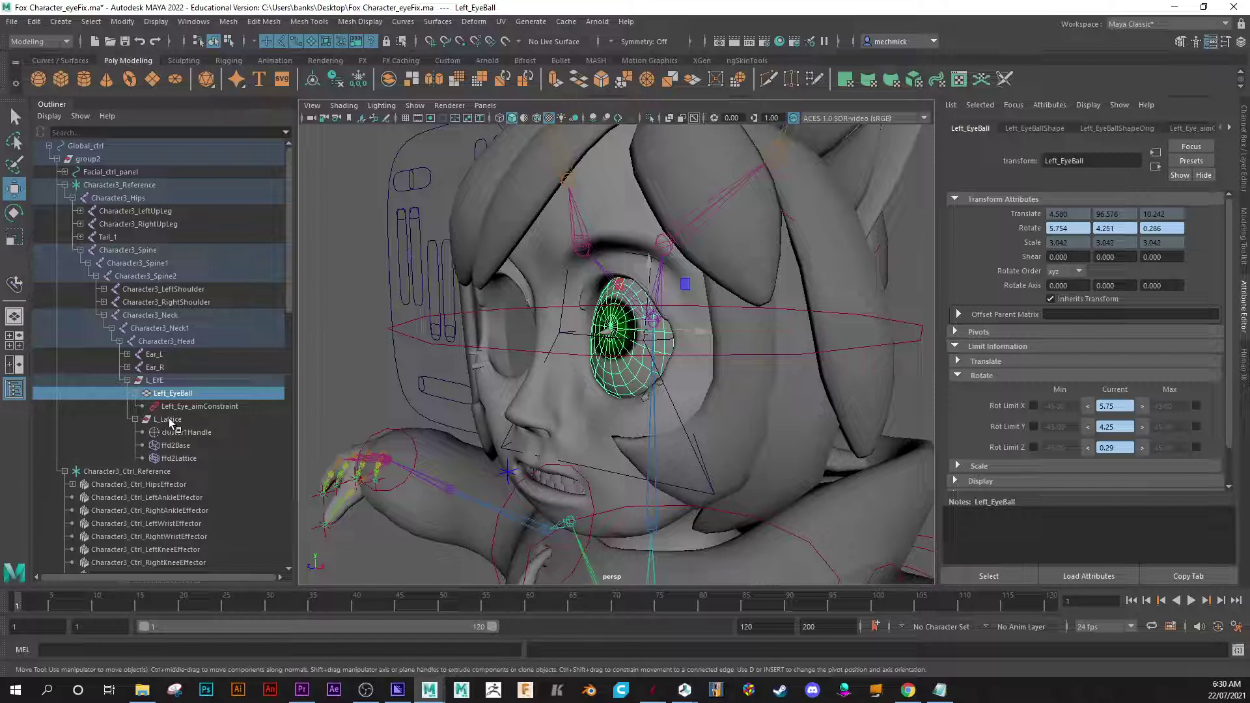
# Inspect L_Lattice and cluster1Handle in the Outliner, then collapse the L_Lattice branch
pyautogui.click(162, 420)
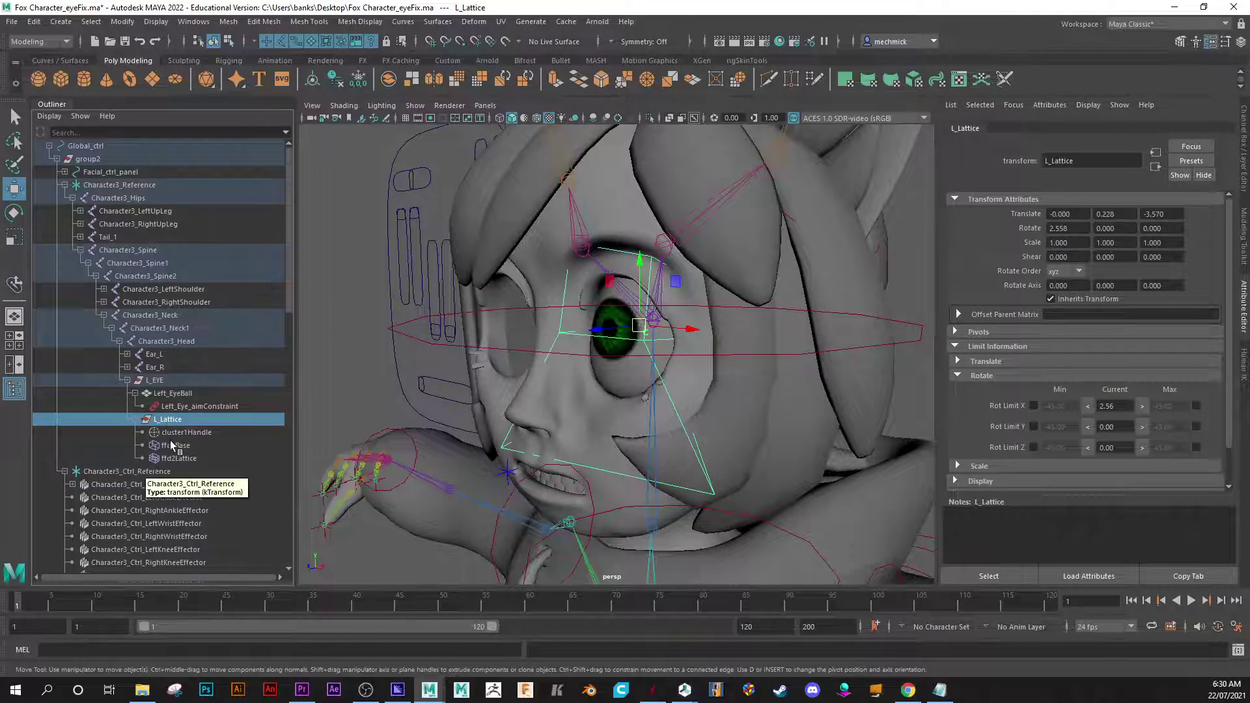
pyautogui.click(190, 434)
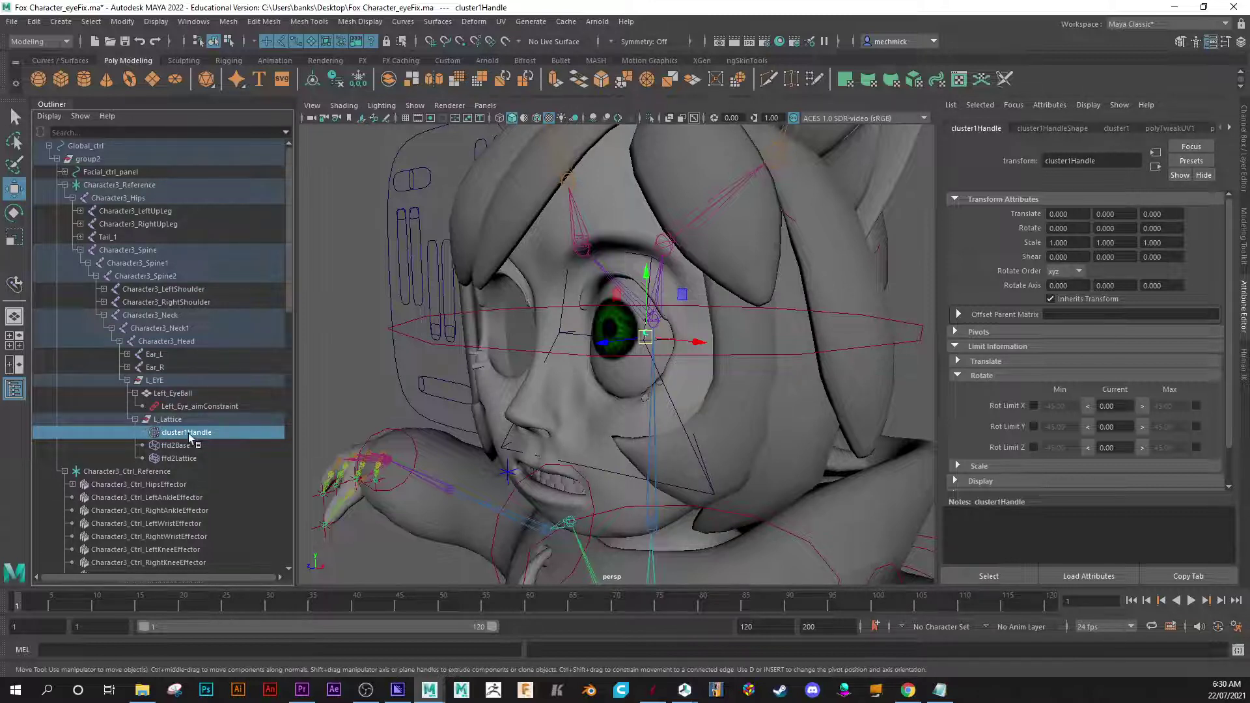
pyautogui.click(134, 420)
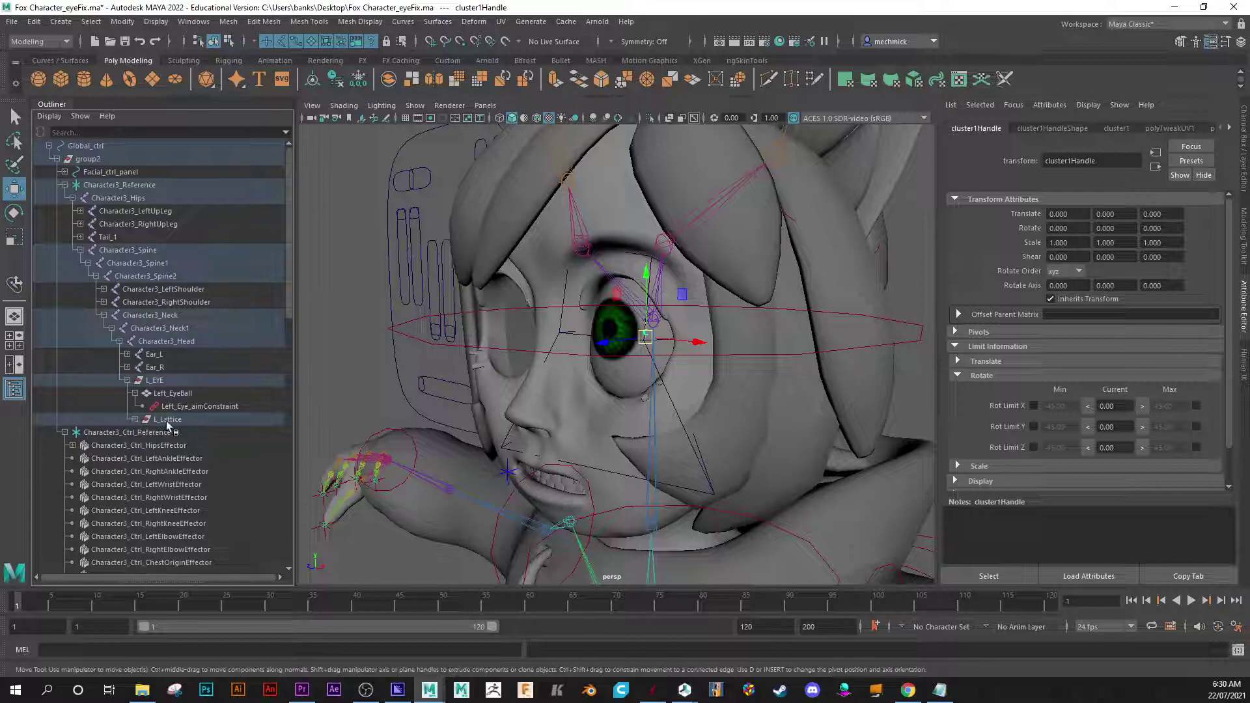
pyautogui.click(167, 420)
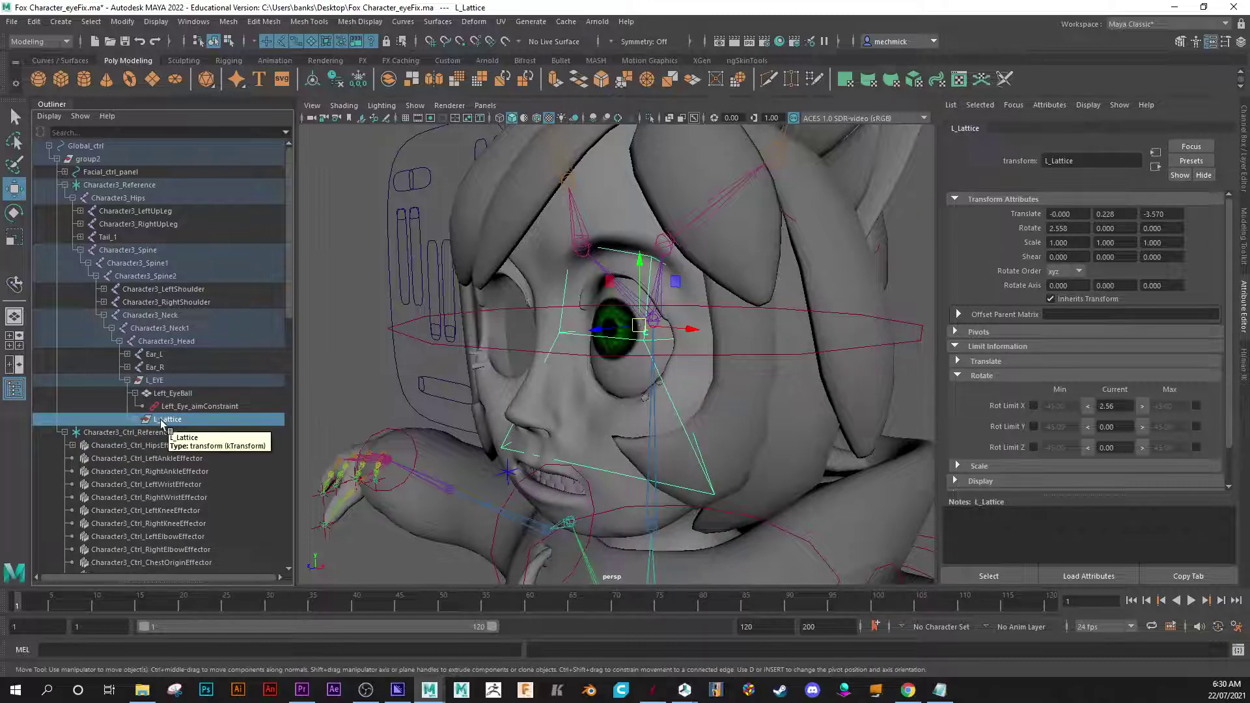
# Select L_EYE, Left_EyeBall and Left_Eye_aimConstraint to review the aim constraint settings
pyautogui.click(159, 381)
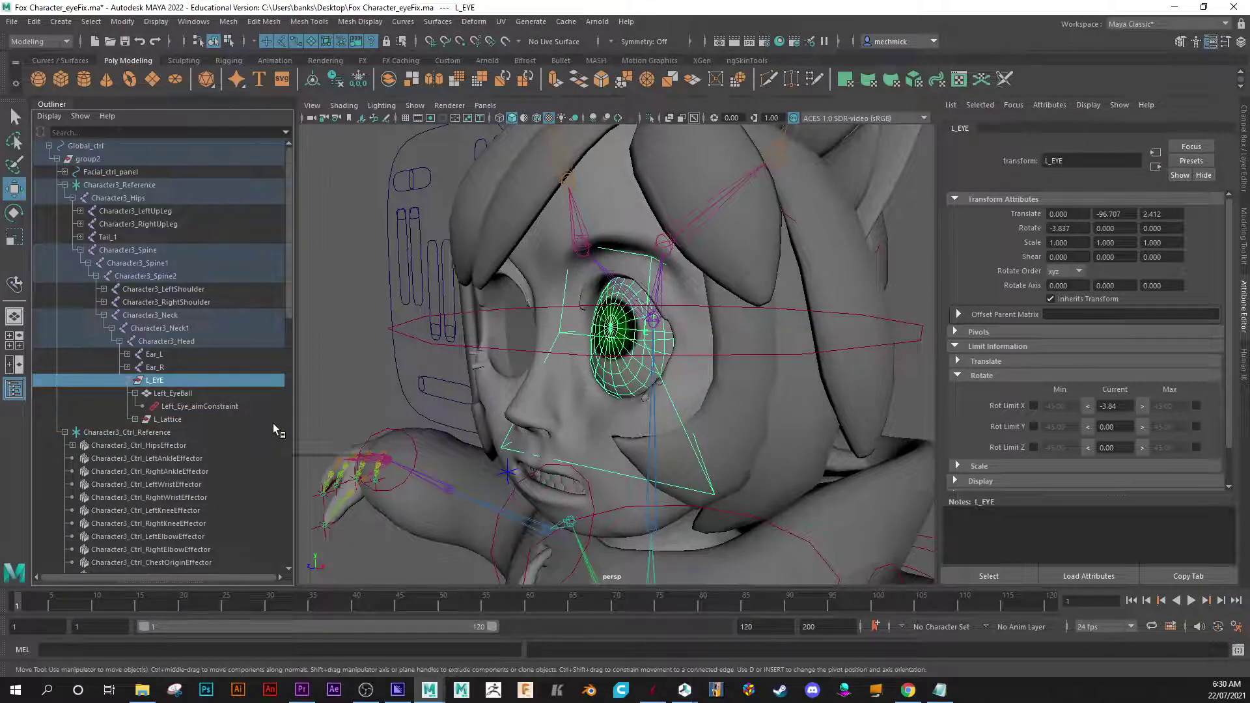
pyautogui.click(179, 394)
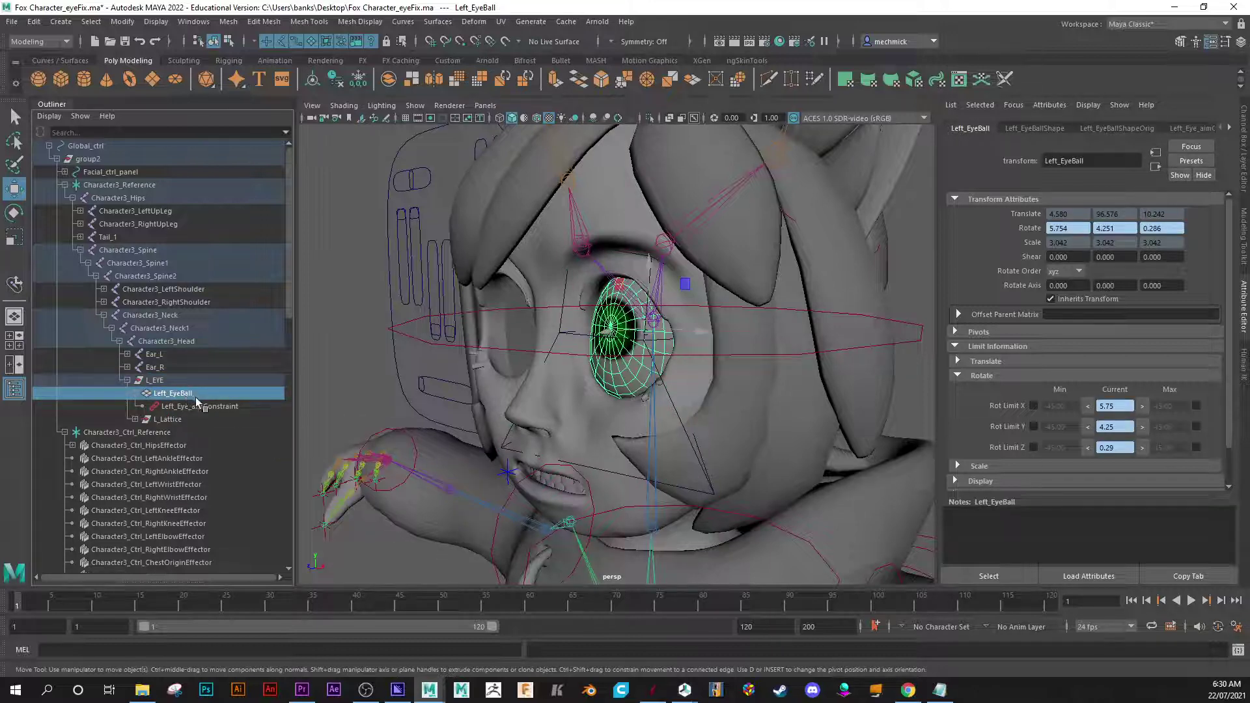
pyautogui.click(196, 407)
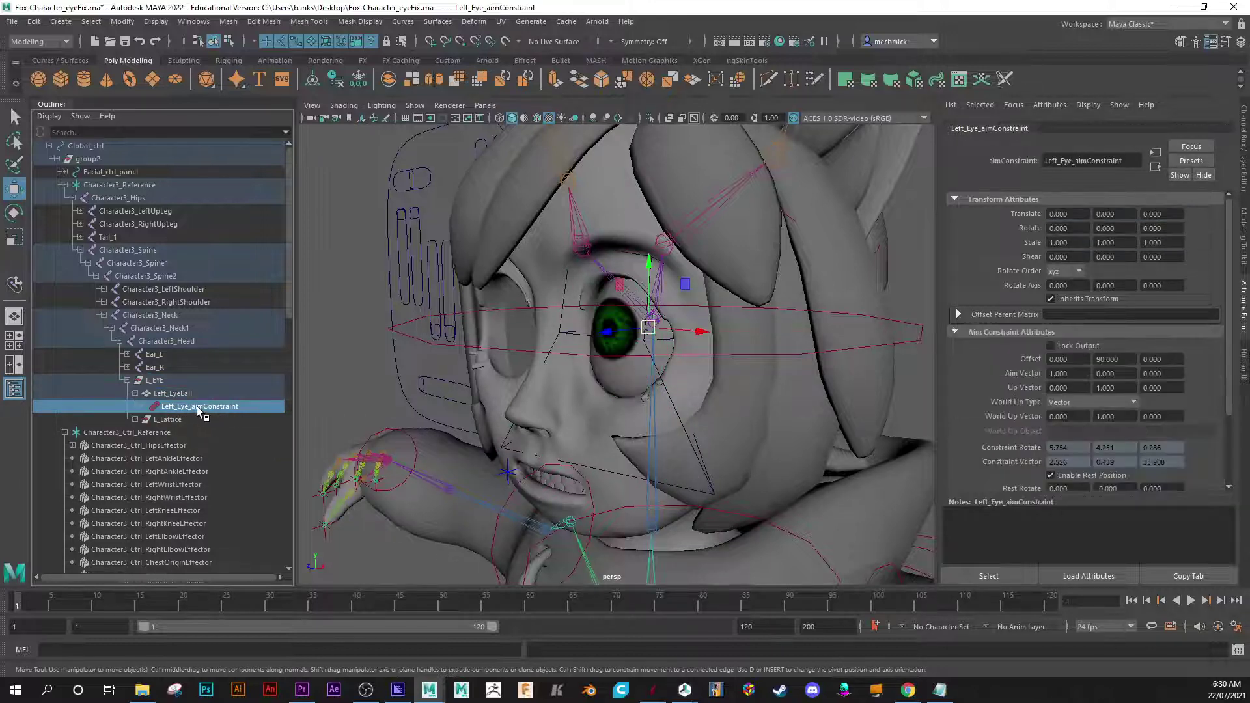
pyautogui.press('f')
pyautogui.scroll(-3, 488, 425)
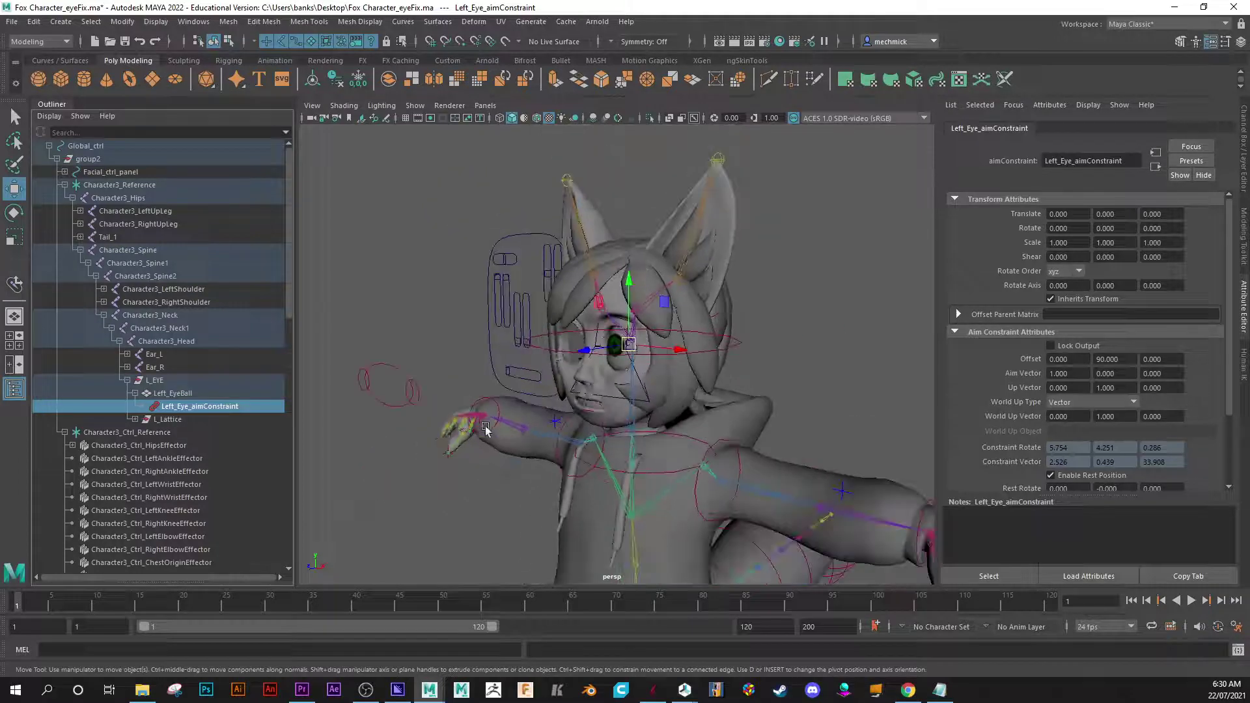
pyautogui.click(416, 388)
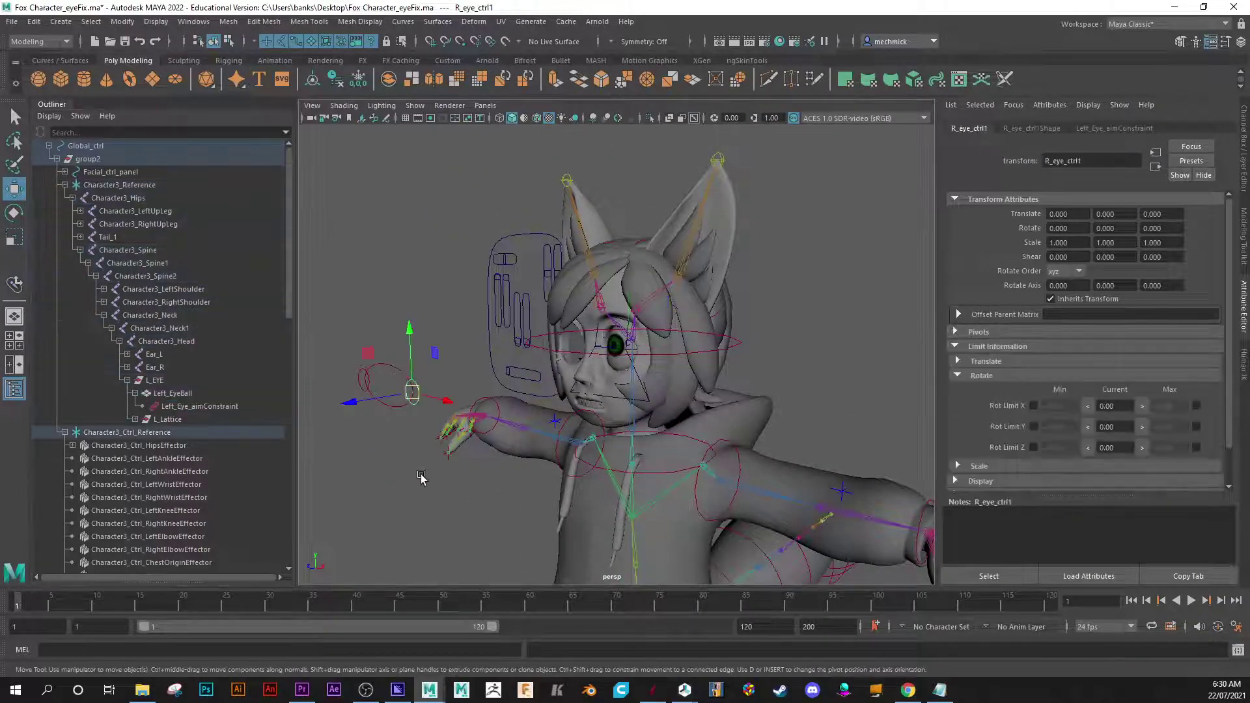
pyautogui.moveTo(421, 373)
pyautogui.mouseDown()
pyautogui.moveTo(521, 377)
pyautogui.moveTo(501, 430)
pyautogui.moveTo(435, 391)
pyautogui.moveTo(456, 410)
pyautogui.moveTo(475, 403)
pyautogui.moveTo(432, 377)
pyautogui.mouseUp()
pyautogui.hotkey('ctrl', 'z')
pyautogui.keyDown('alt'); pyautogui.moveTo(432, 377); pyautogui.dragTo(581, 436, button='right'); pyautogui.keyUp('alt')
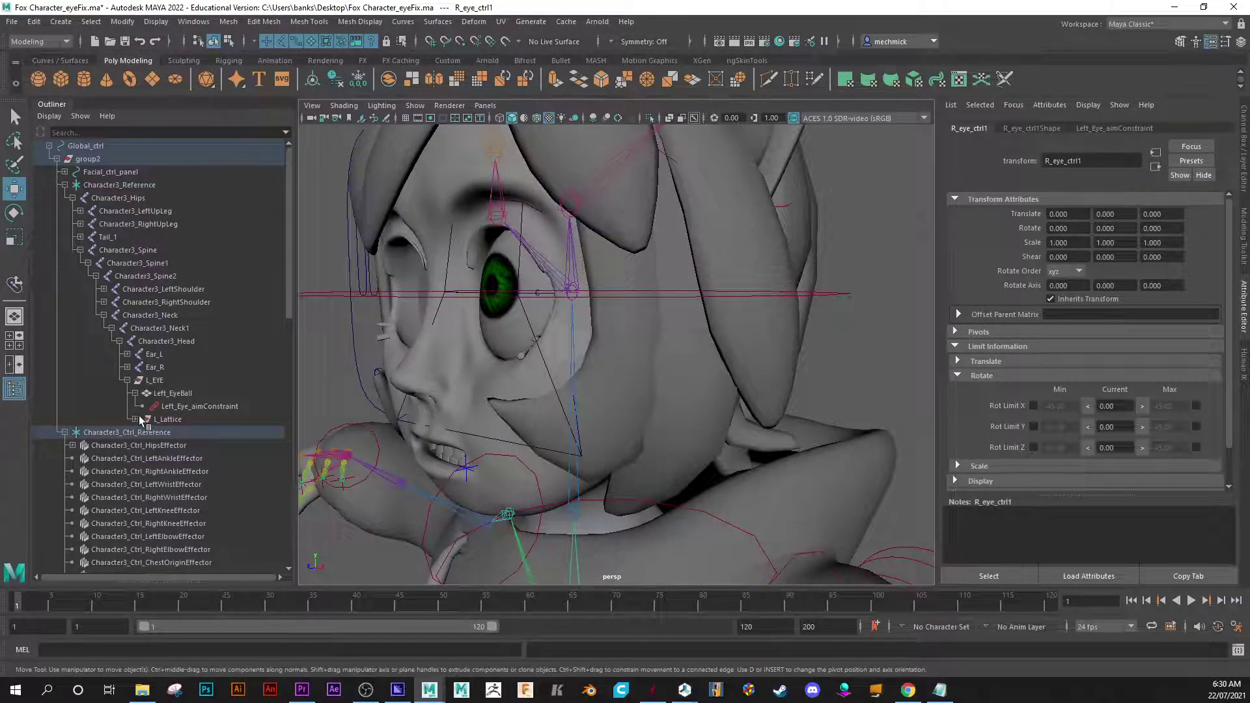
# Select cluster1Handle under L_Lattice and expand cluster1's Cluster Attributes showing Relative enabled
pyautogui.click(135, 419)
pyautogui.click(204, 433)
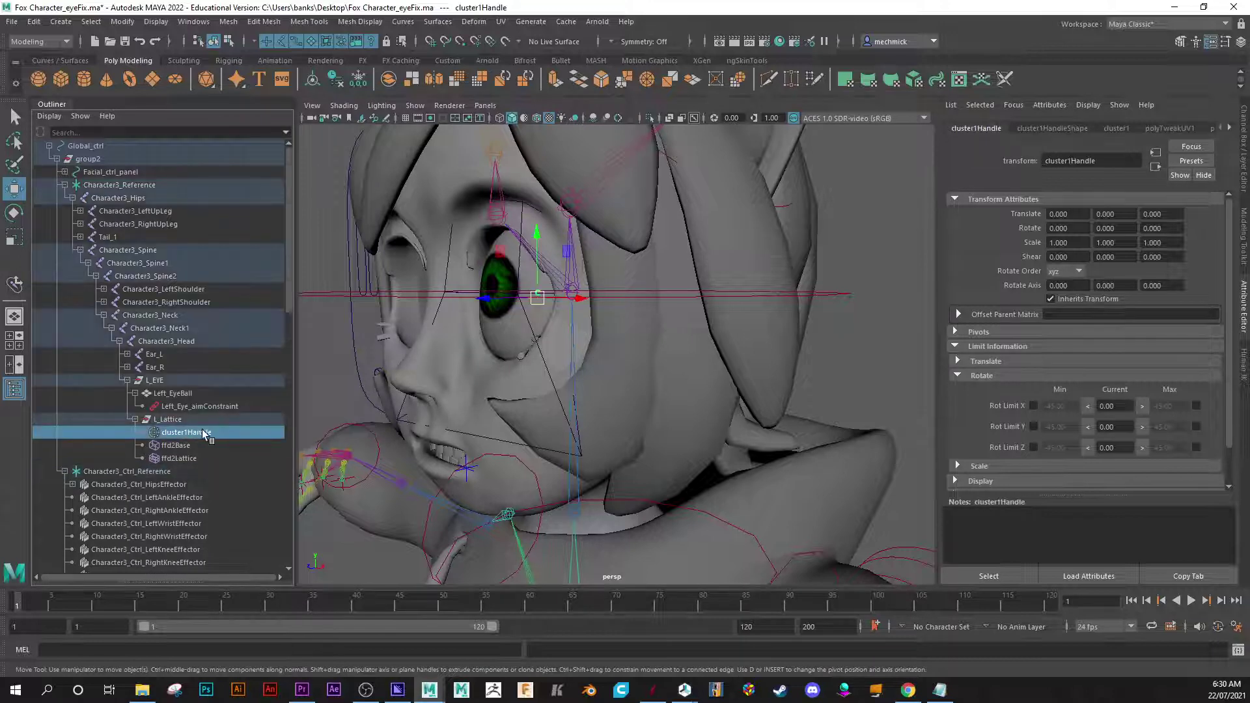
pyautogui.keyDown('alt'); pyautogui.moveTo(475, 346); pyautogui.dragTo(842, 345); pyautogui.keyUp('alt')
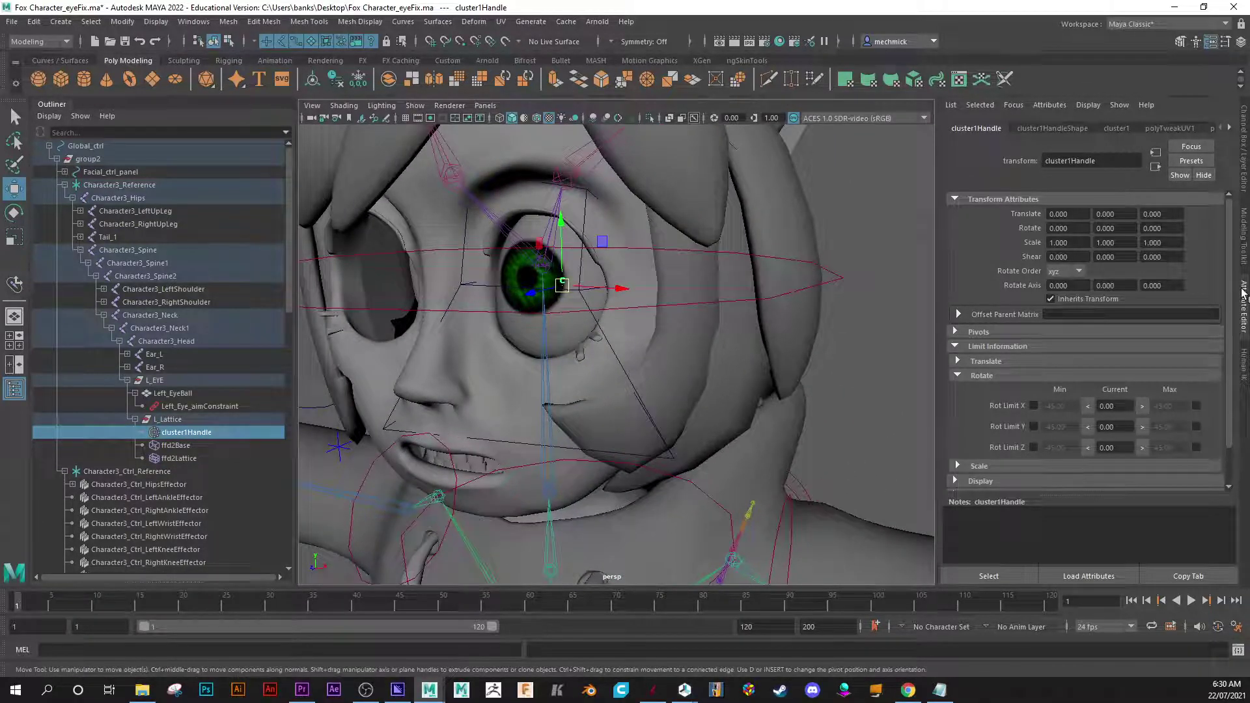
pyautogui.scroll(-2, 1163, 357)
pyautogui.scroll(2, 1157, 307)
pyautogui.click(1115, 128)
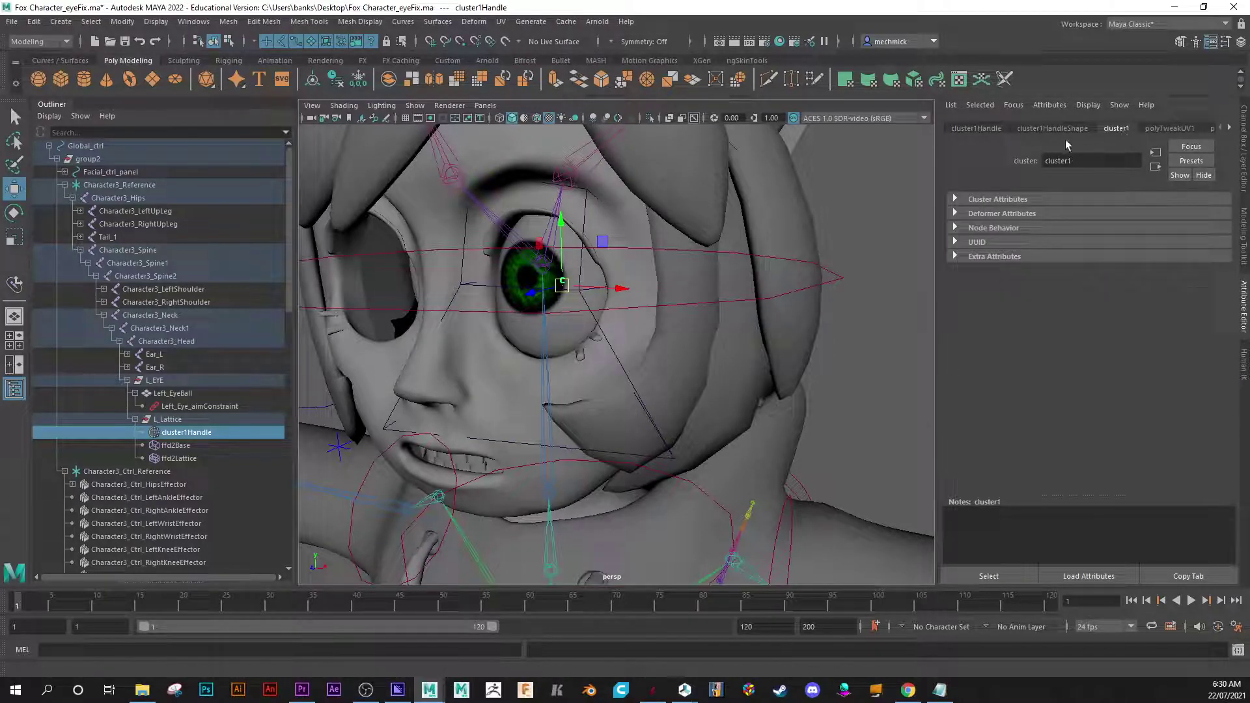
pyautogui.click(955, 199)
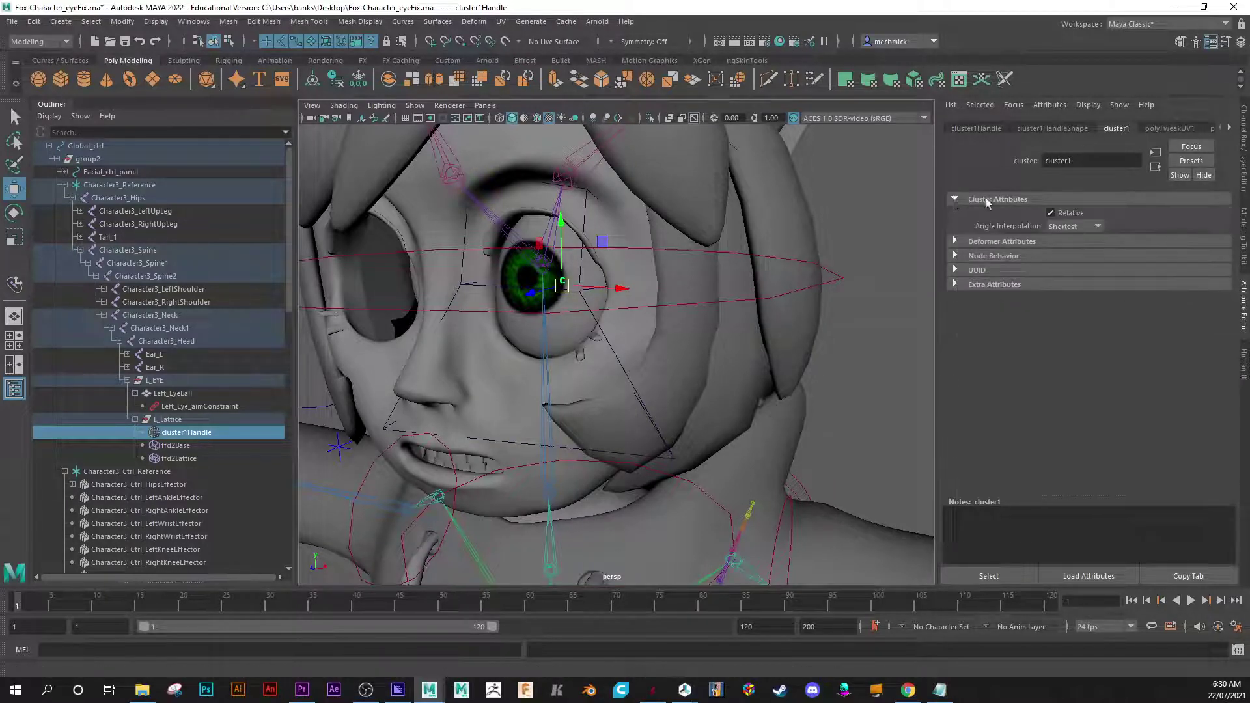